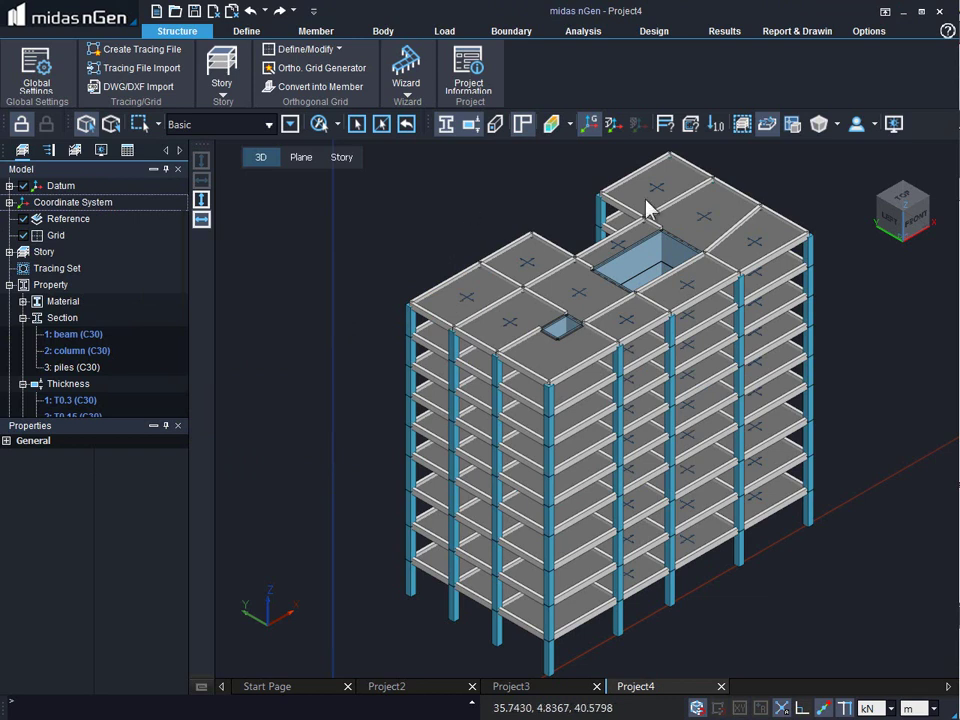
left_click(678, 255)
key("Delete")
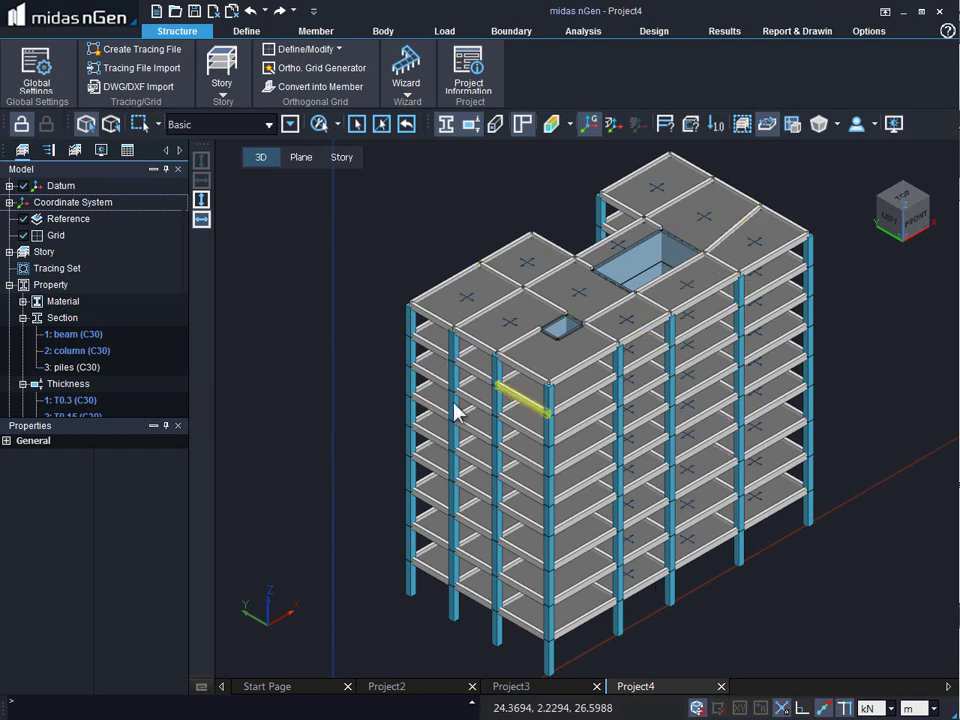
Start a Self Weight load in Static Load Set-1 and look over the static load set definition options
left_click(433, 32)
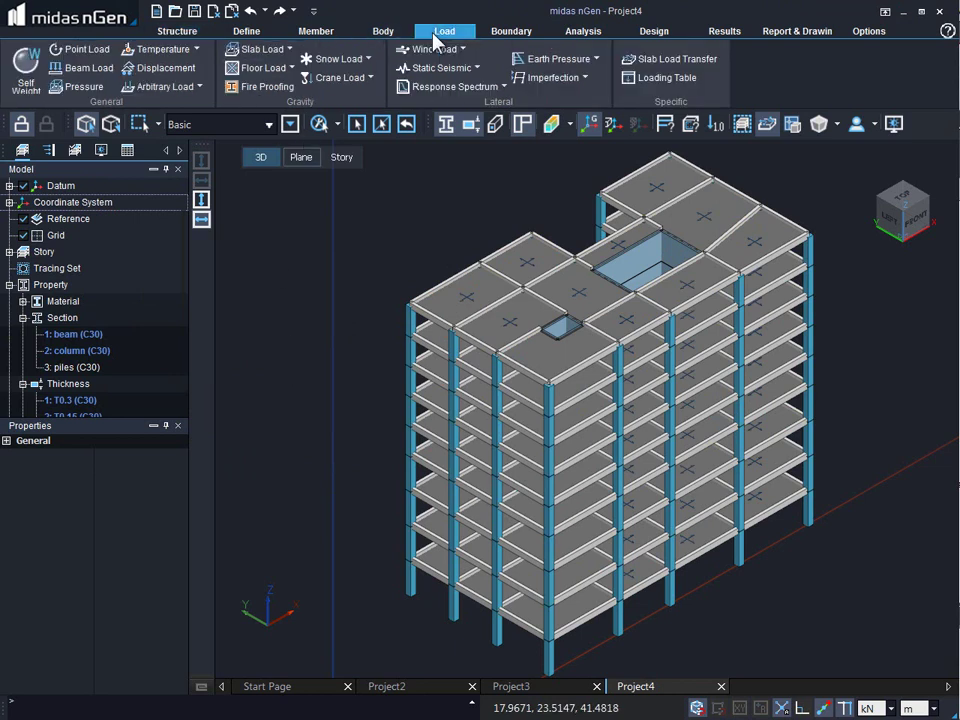
left_click(27, 68)
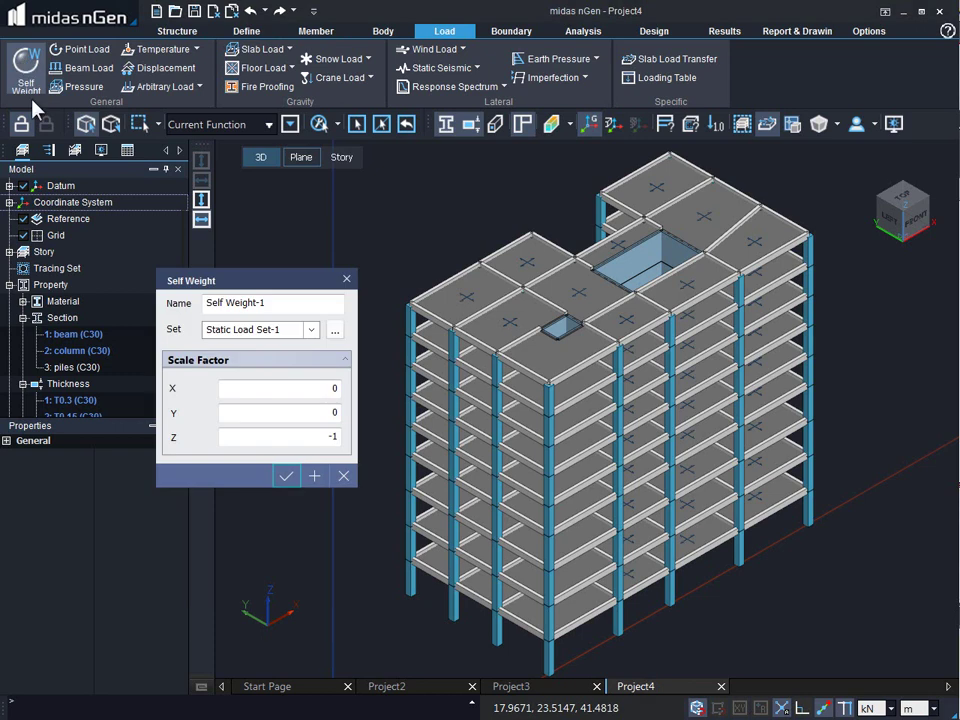
left_click_drag(281, 302, 204, 300)
left_click(279, 302)
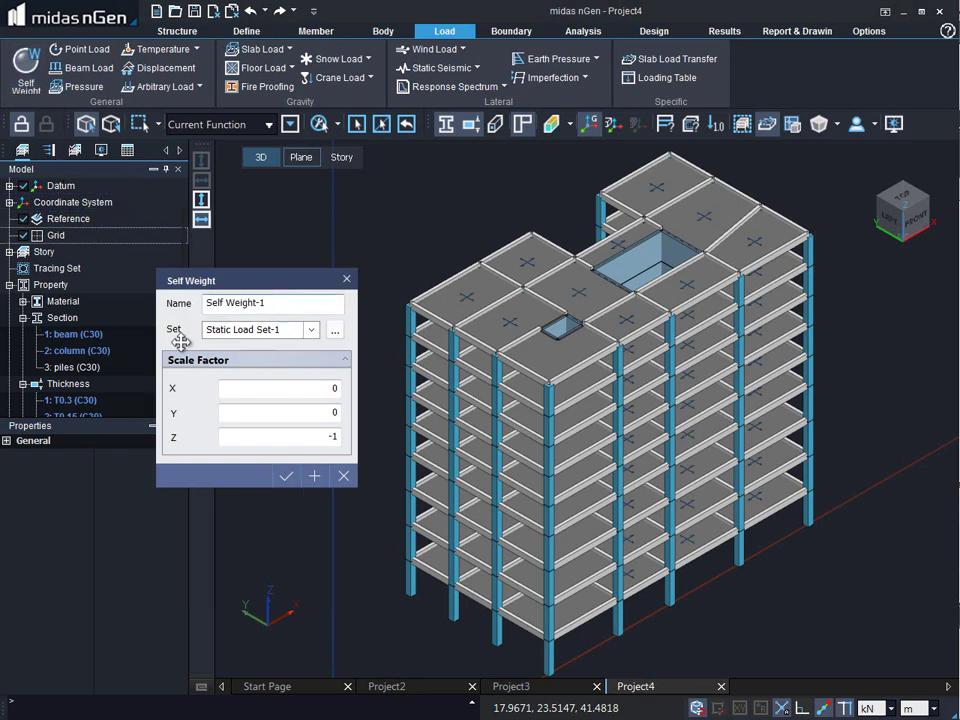
left_click(334, 335)
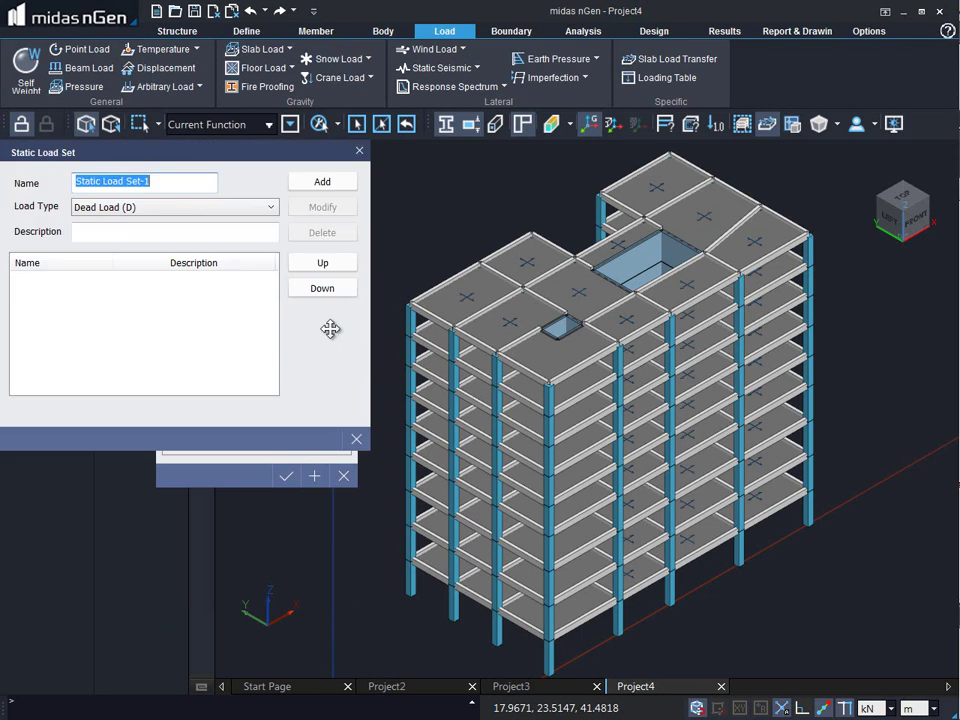
left_click(360, 151)
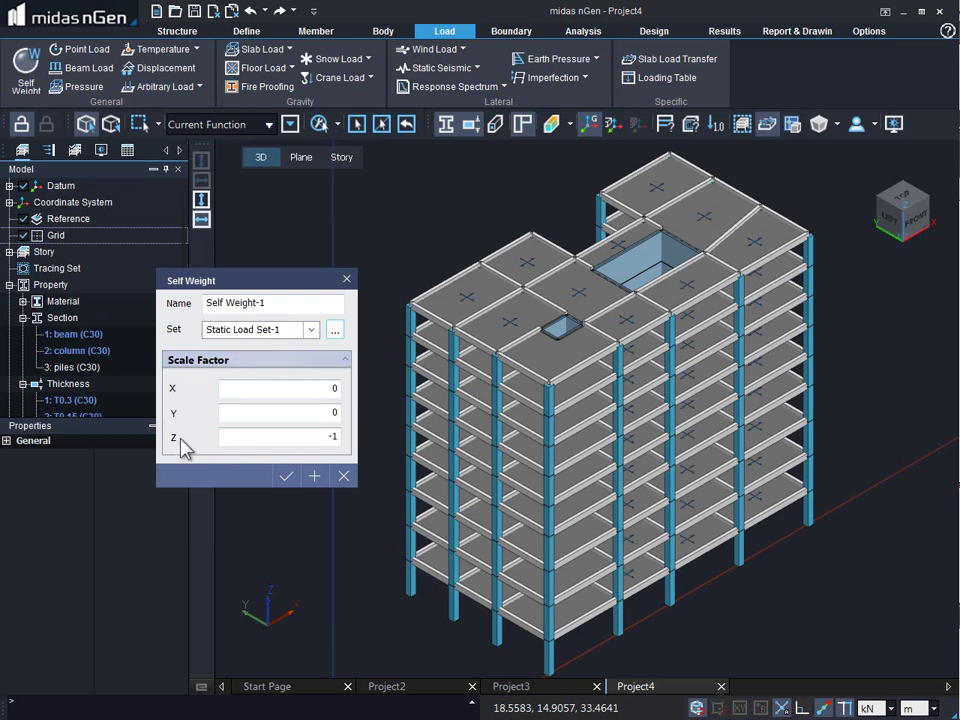
Set the self weight's Z scale factor to -1 and create the load
left_click_drag(330, 437, 347, 443)
left_click(326, 437)
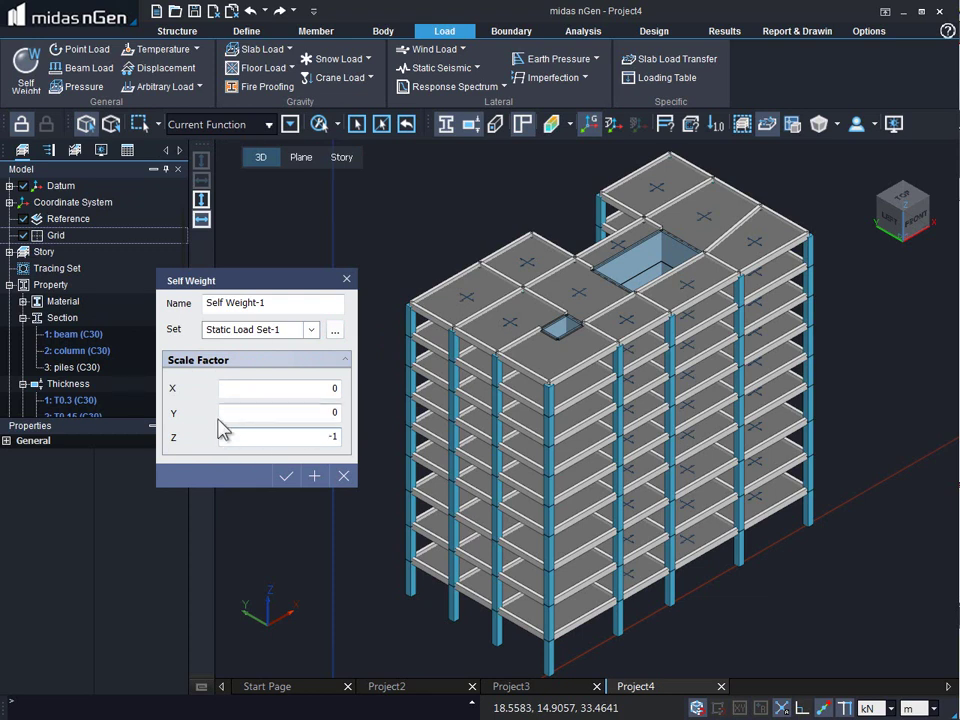
double_click(332, 437)
type("1")
double_click(333, 436)
left_click(333, 436)
left_click(287, 477)
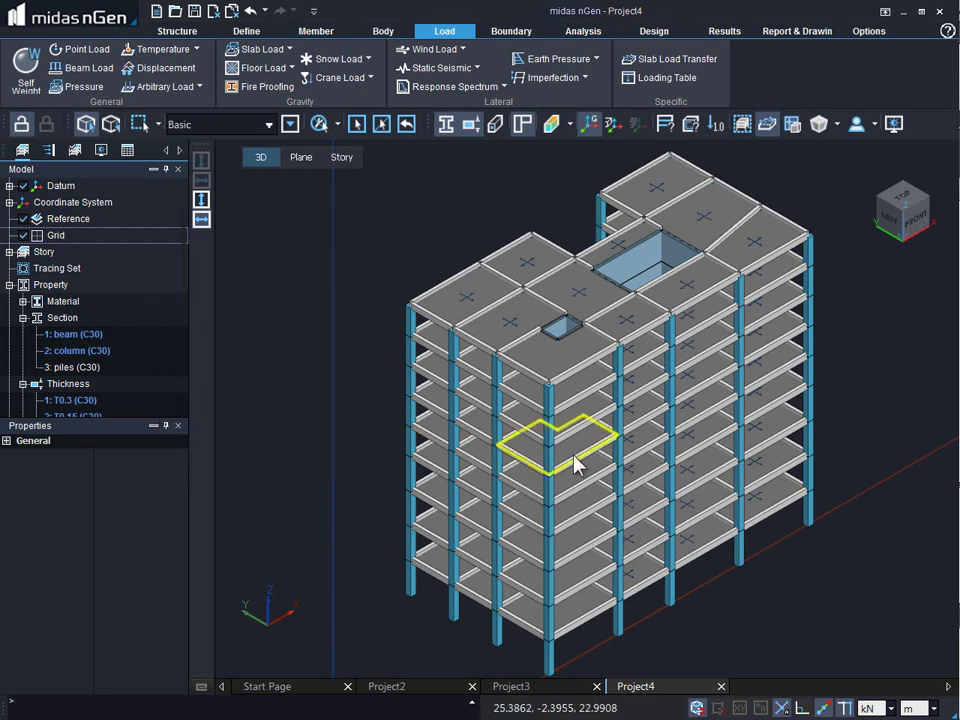
View the building from the front and back to examine the self-weight load symbol
key("ctrl+f")
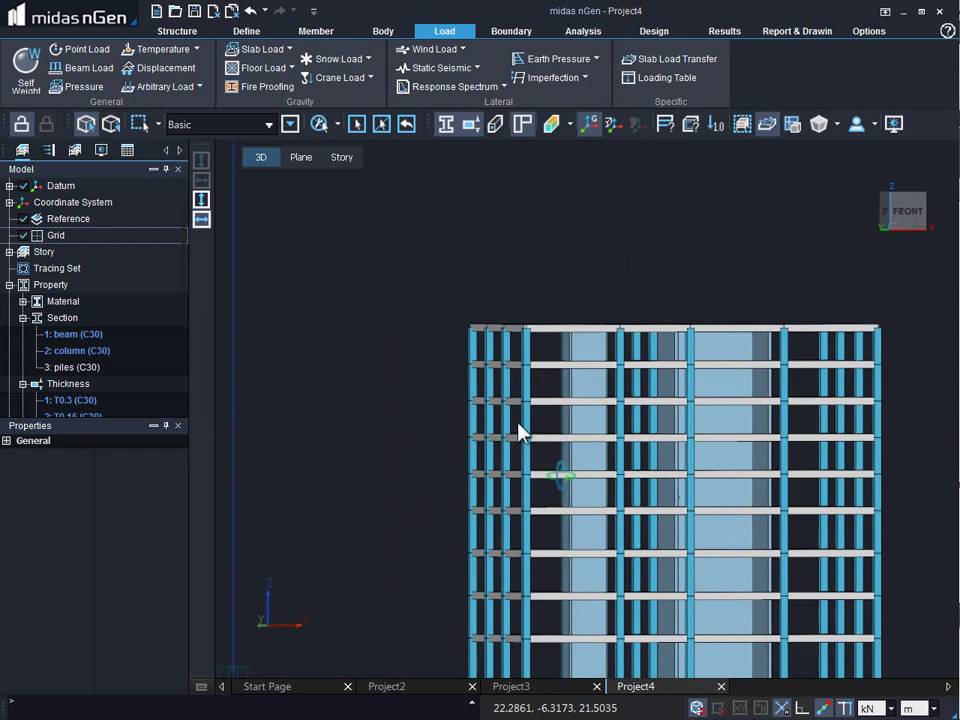
key("ctrl+b")
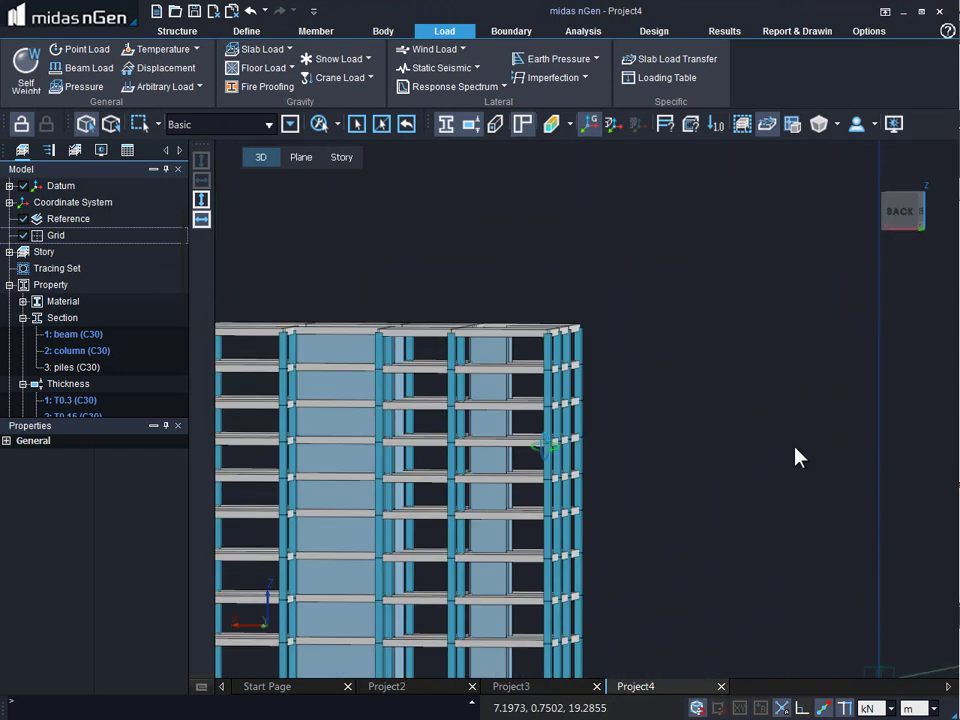
key("ctrl+f")
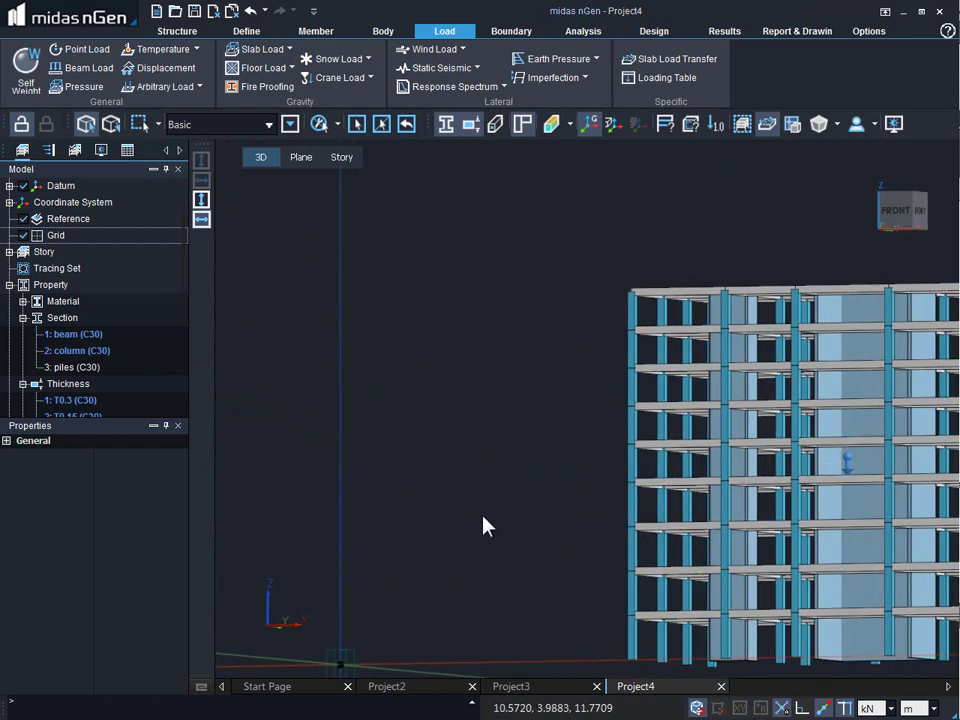
scroll(690, 454, "up", 3)
scroll(655, 505, "down", 5)
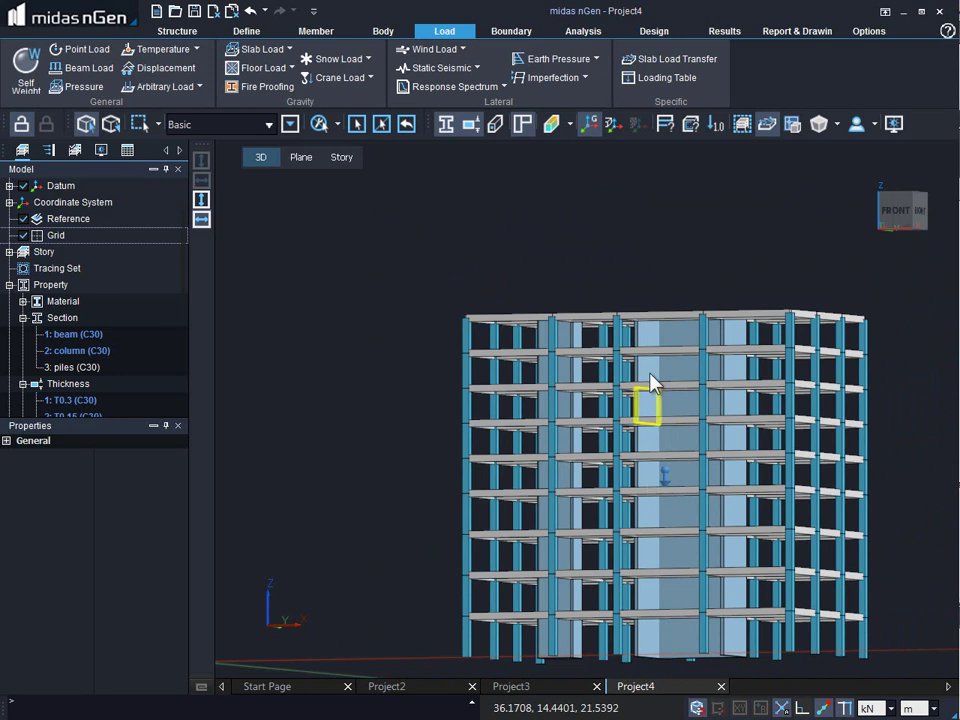
scroll(651, 386, "down", 1)
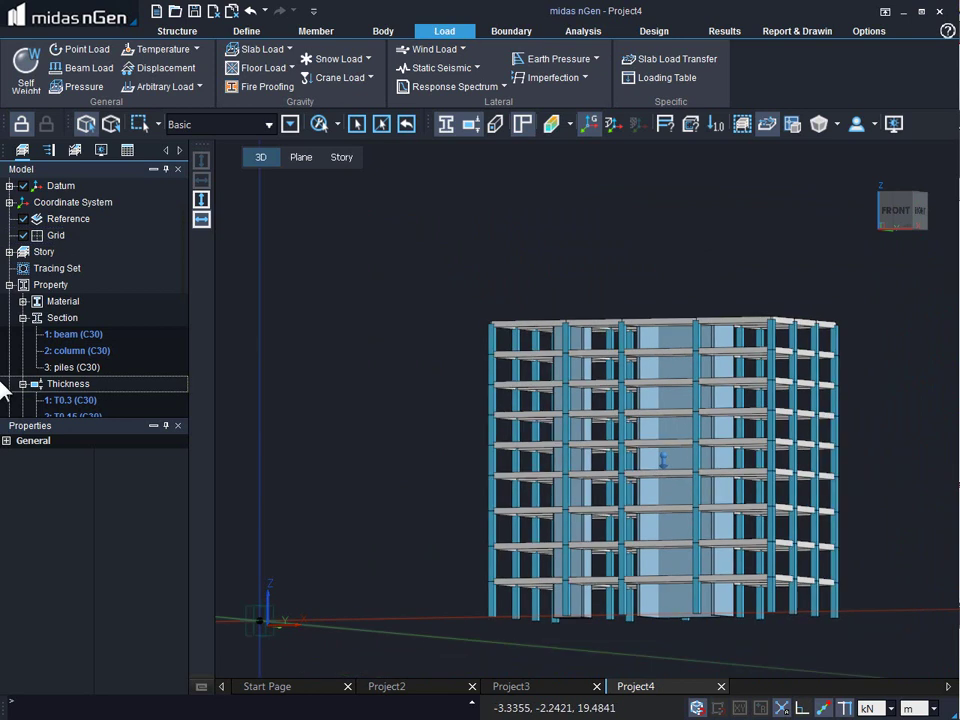
Find Self Weight-1 under Dead Load (D), Static Load Set-1 in the analysis model tree and select it
left_click(49, 148)
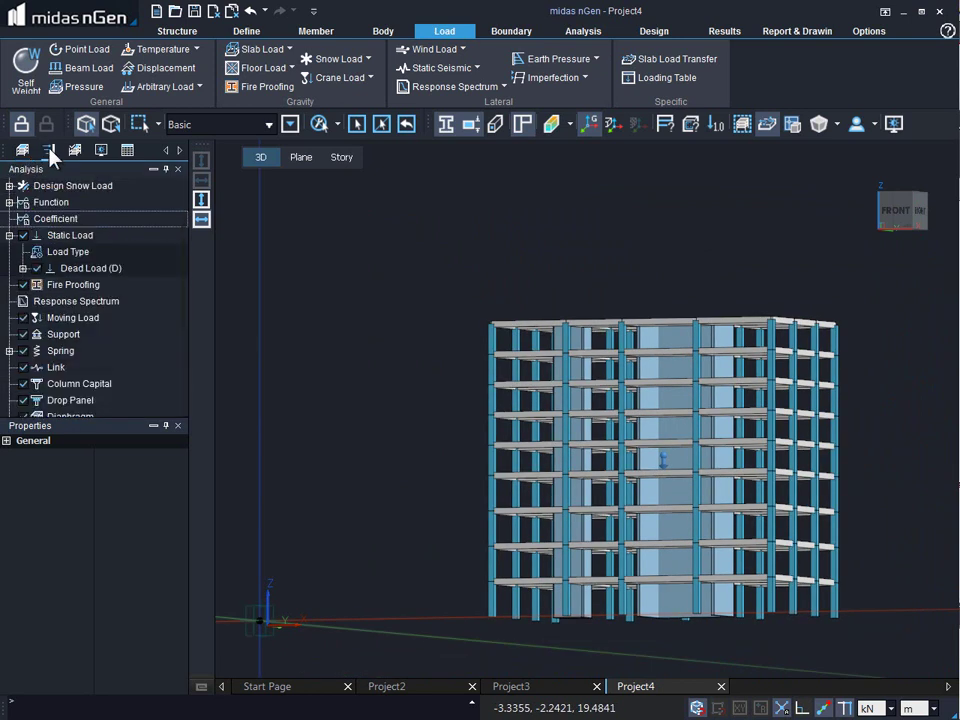
left_click(22, 268)
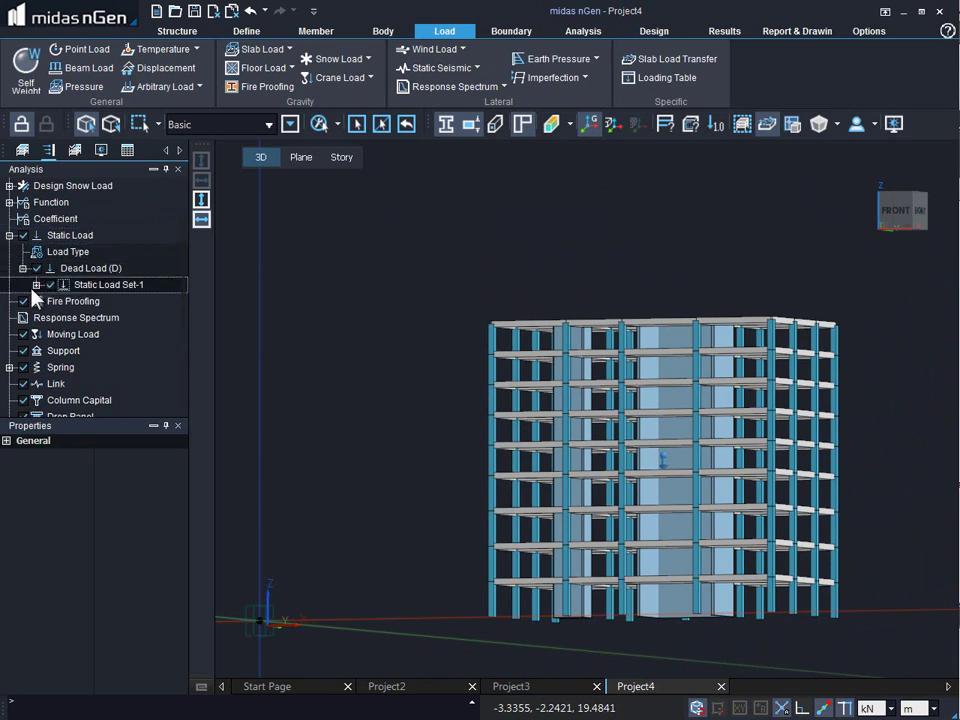
left_click(36, 285)
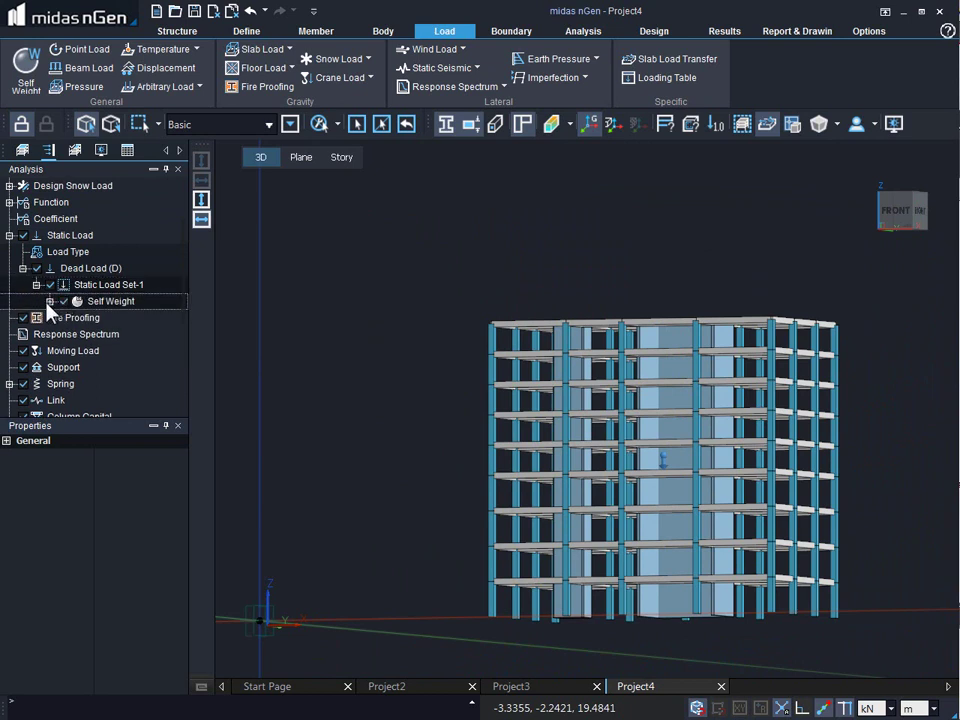
left_click(49, 301)
left_click(125, 318)
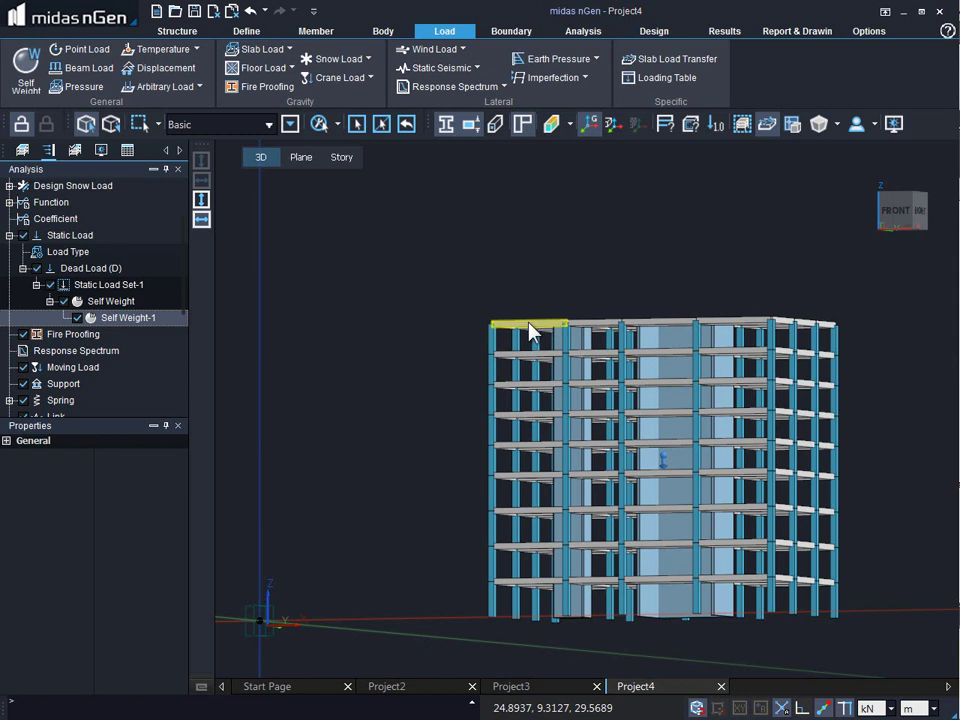
Create a horizontal work plane on a lower floor slab and place a body point in one of its slab bays
left_click(378, 31)
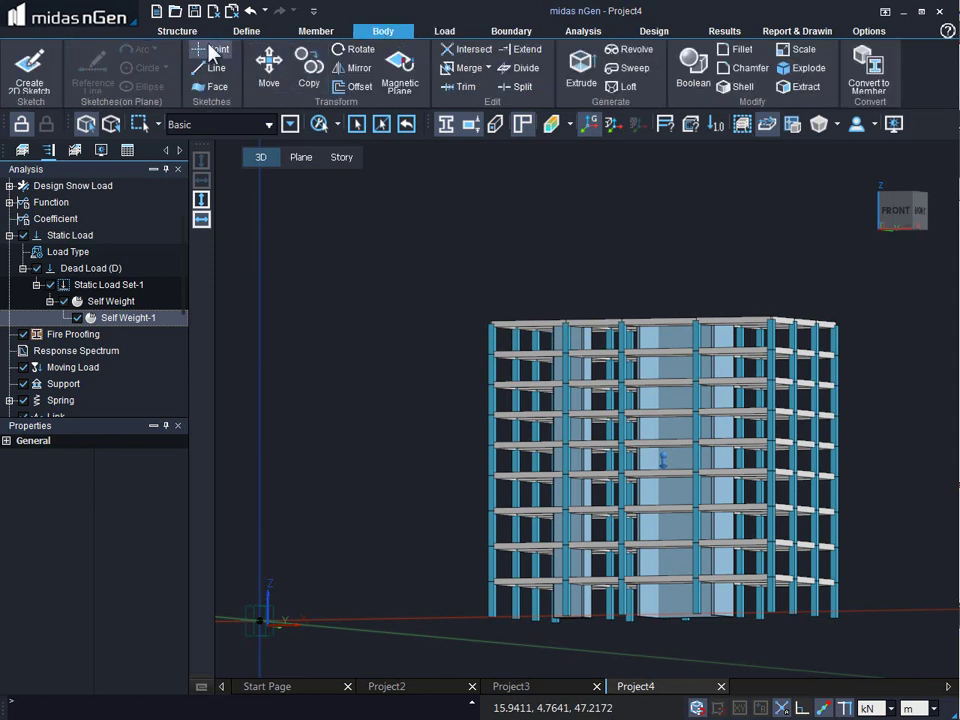
left_click(208, 54)
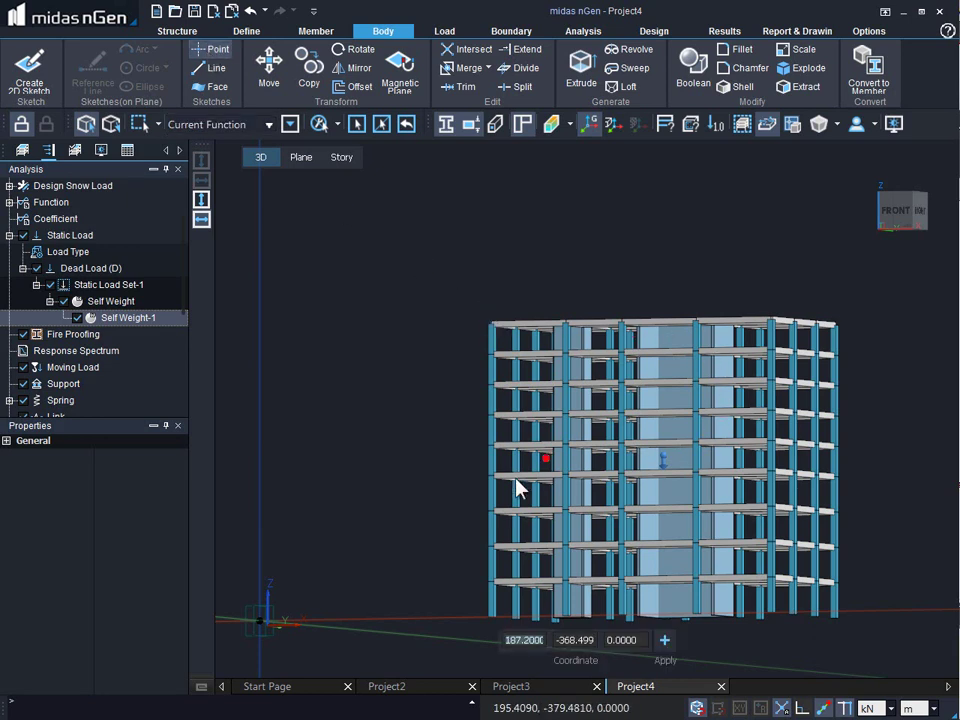
left_click(301, 160)
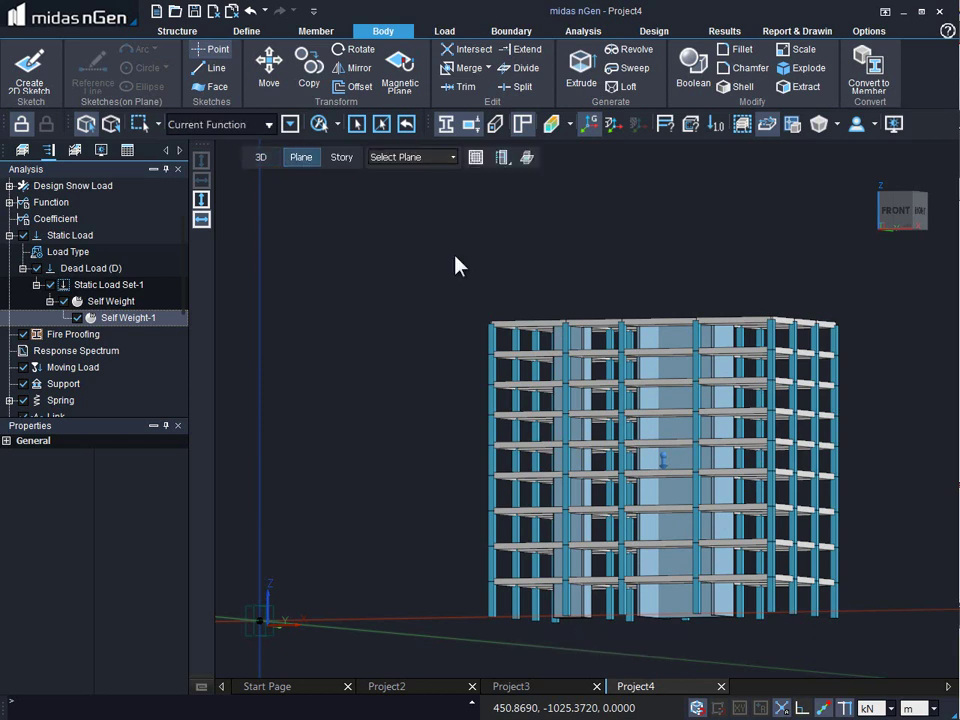
middle_click_drag(765, 322, 752, 302)
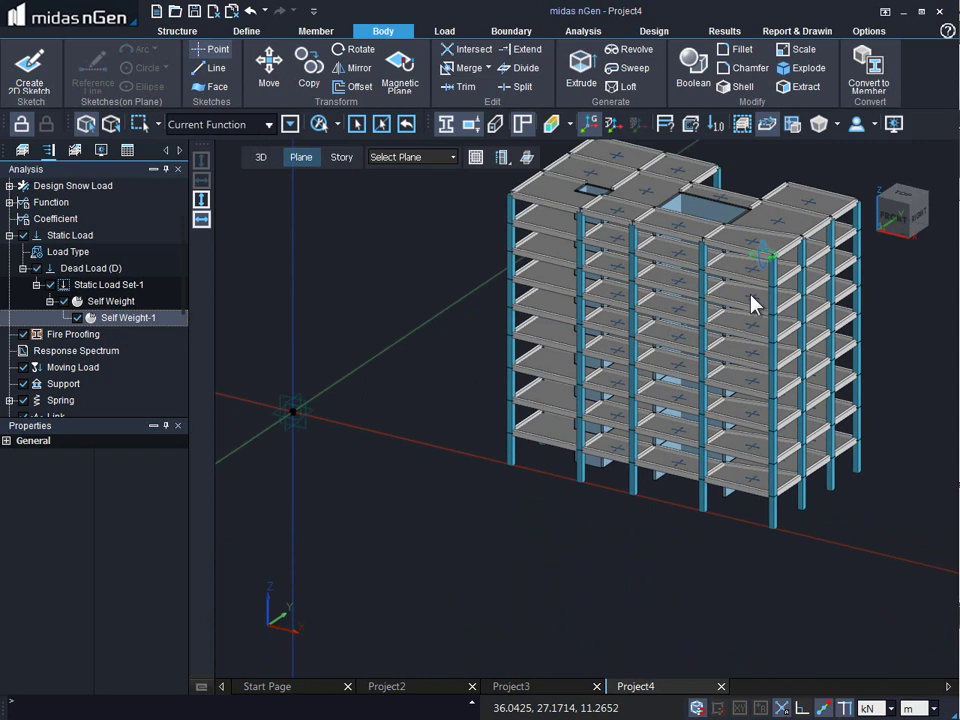
left_click(535, 433)
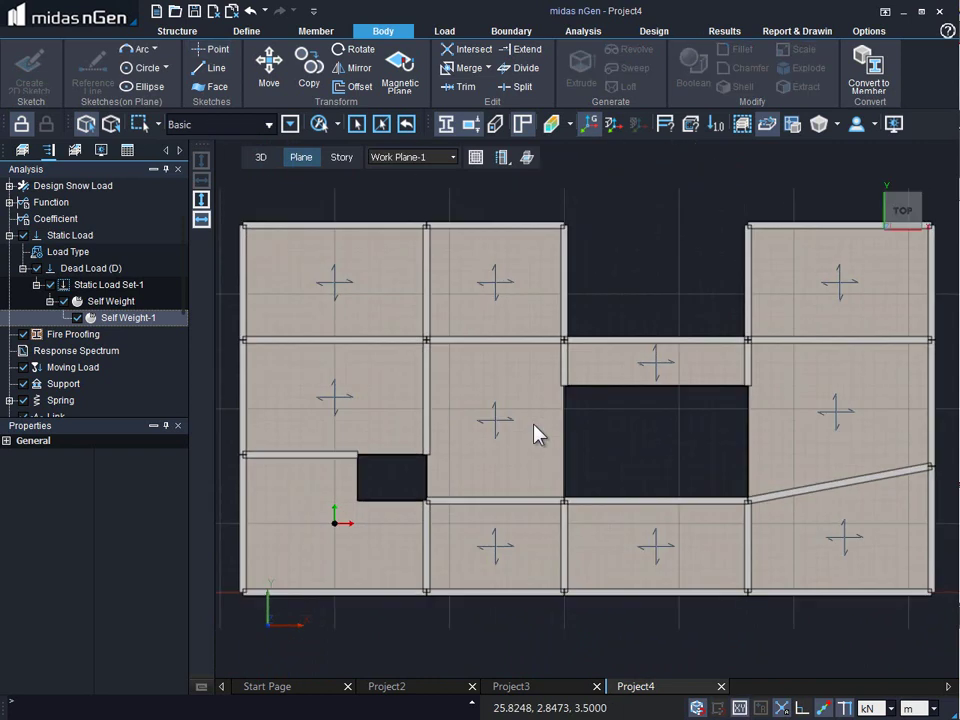
left_click(215, 56)
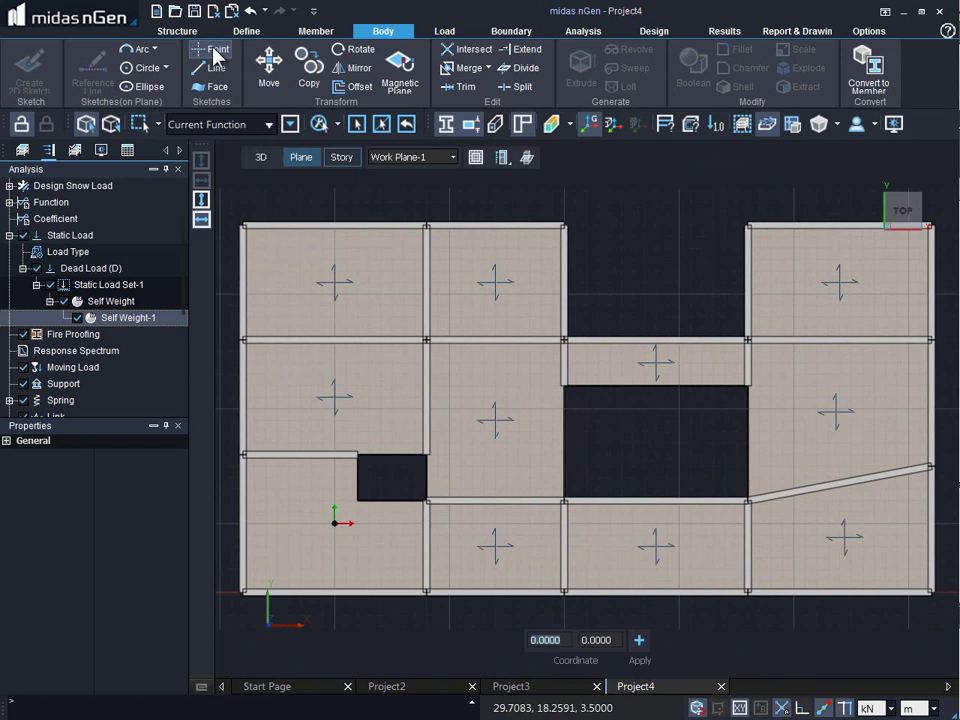
left_click(322, 397)
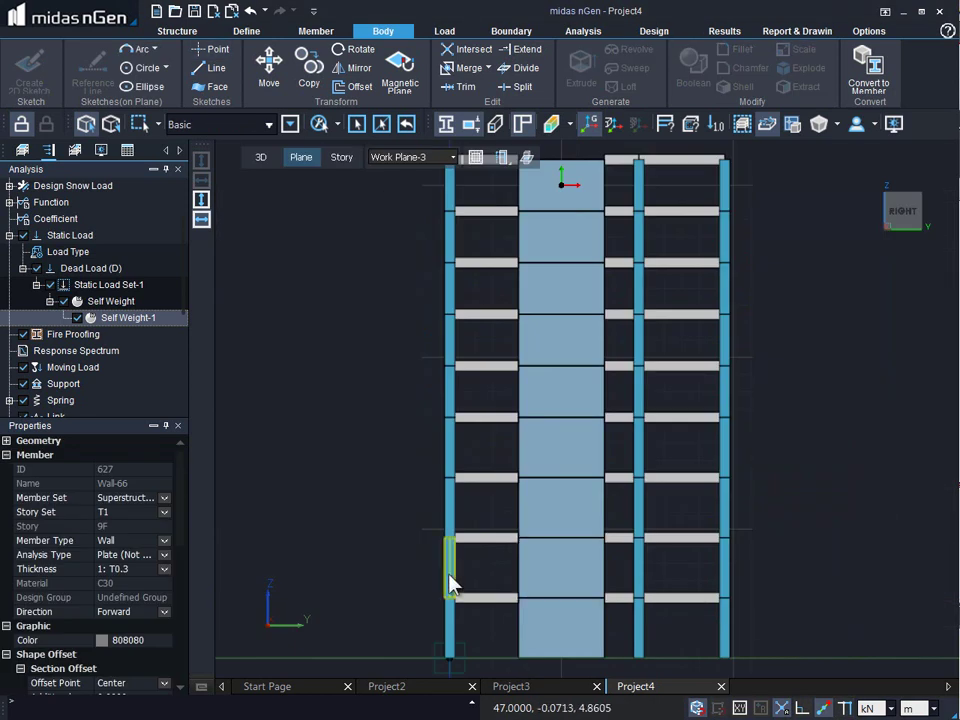
Place a body point on the outermost column in the vertical Work Plane-3
left_click(212, 49)
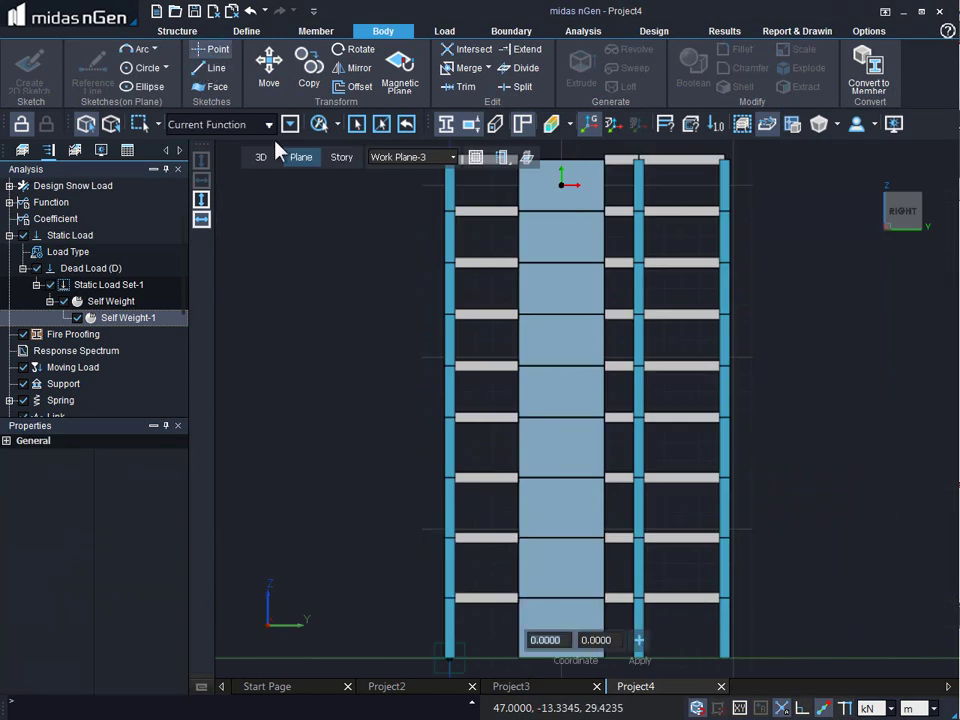
left_click(448, 497)
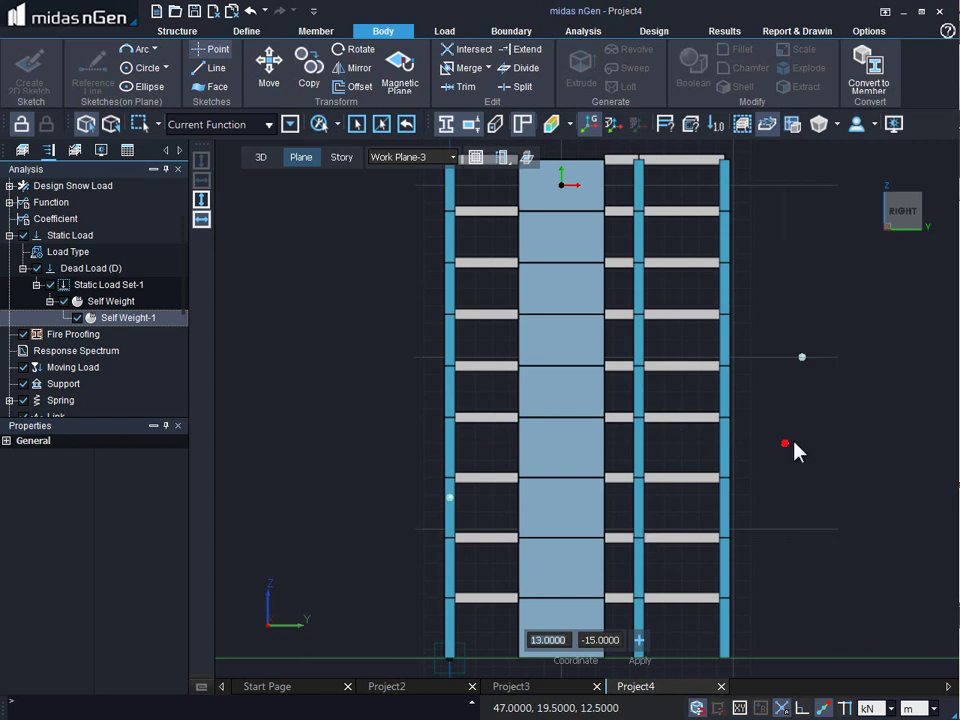
key("Escape")
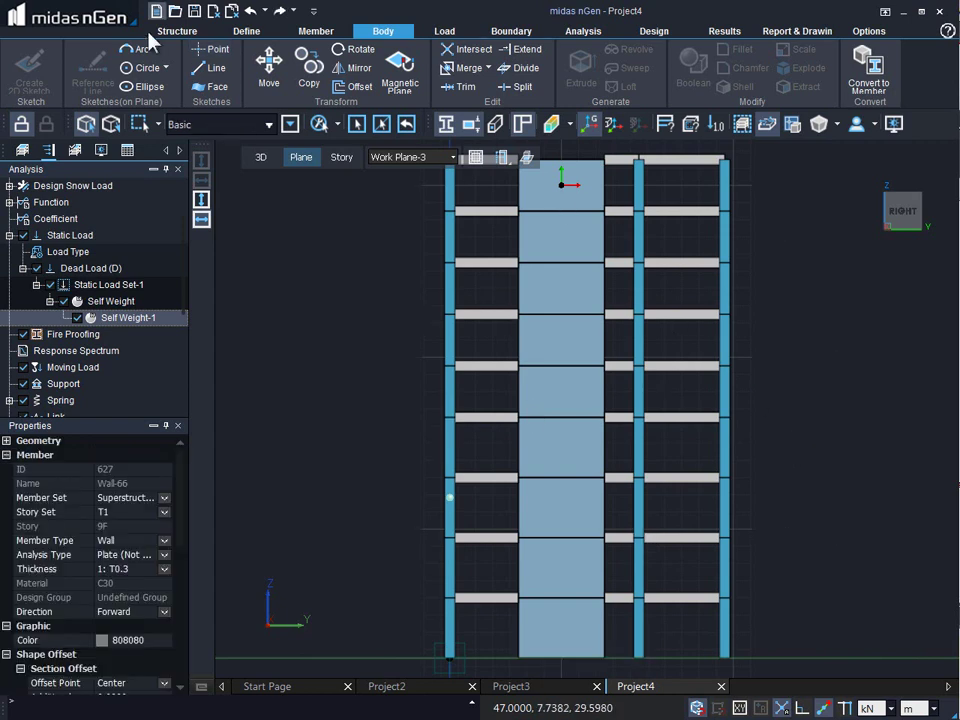
Return to the isometric 3D view, start a Point Load in Static Load Set-1 and window-select points around the building's near corner
left_click(268, 157)
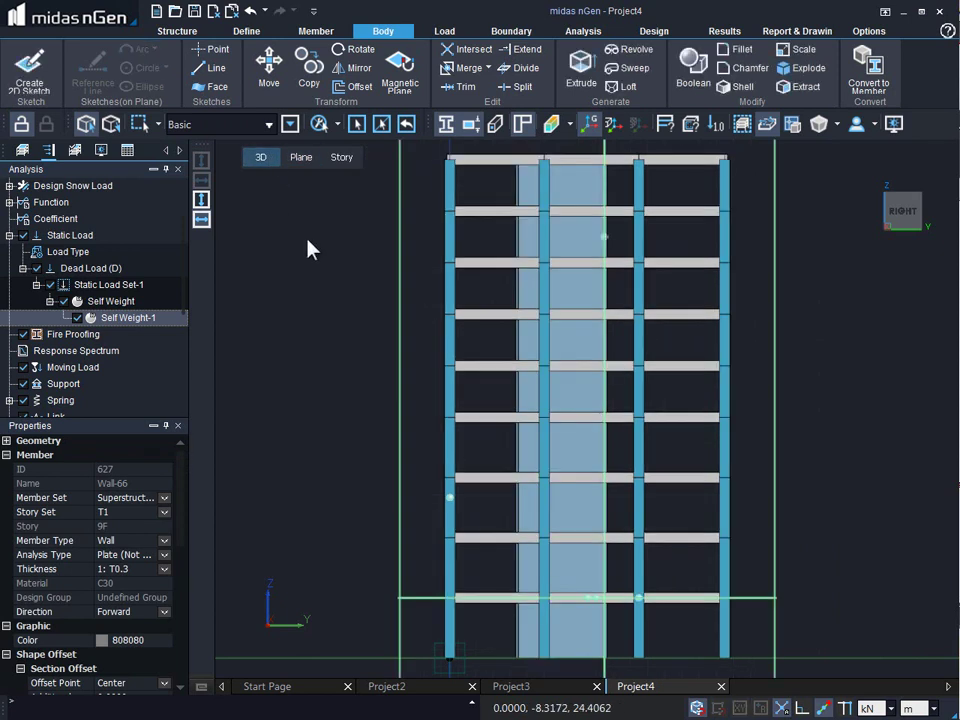
right_click(307, 244)
left_click(245, 177)
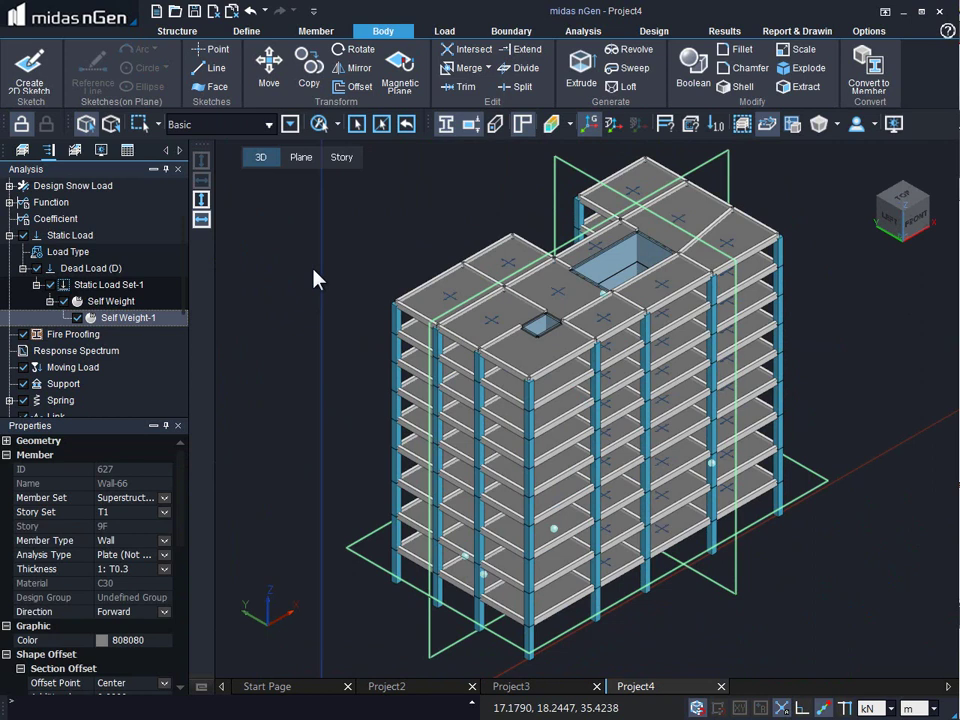
left_click(457, 31)
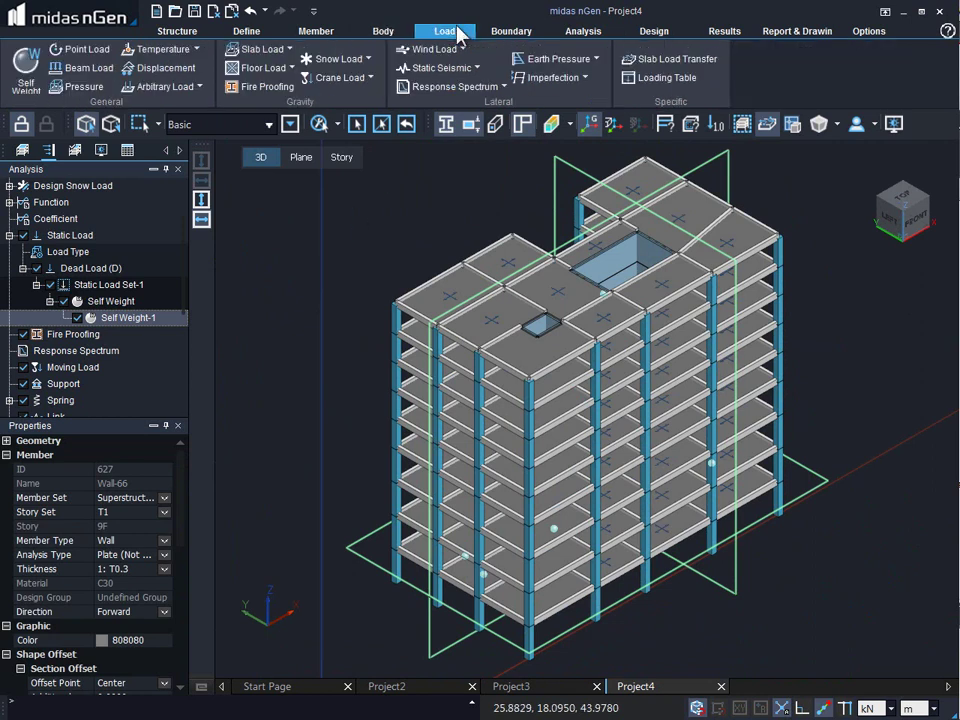
left_click(86, 50)
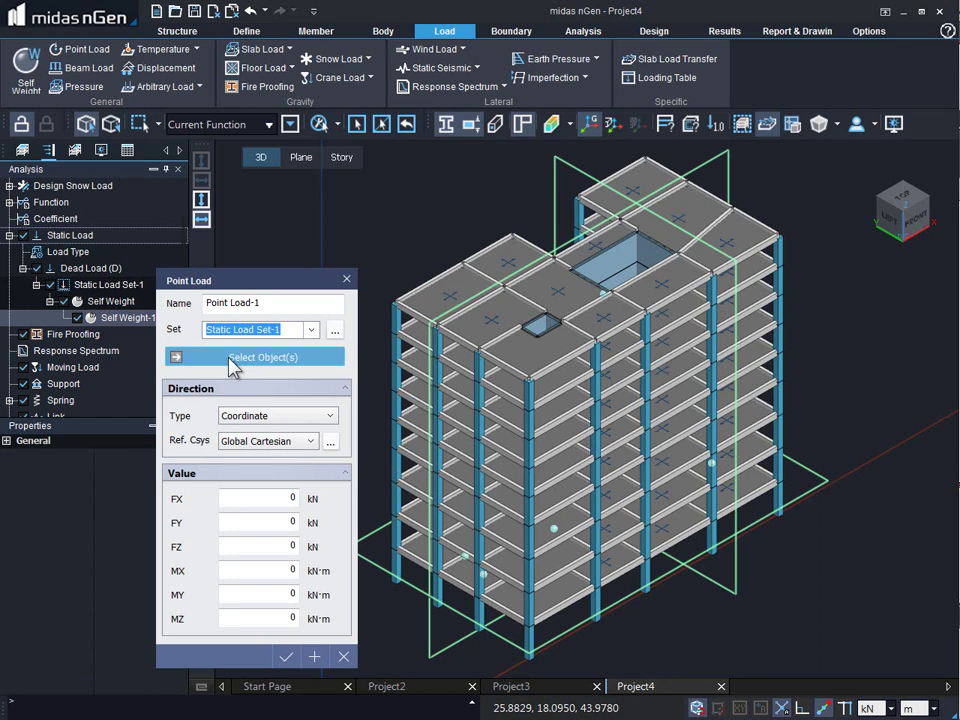
left_click_drag(381, 263, 528, 443)
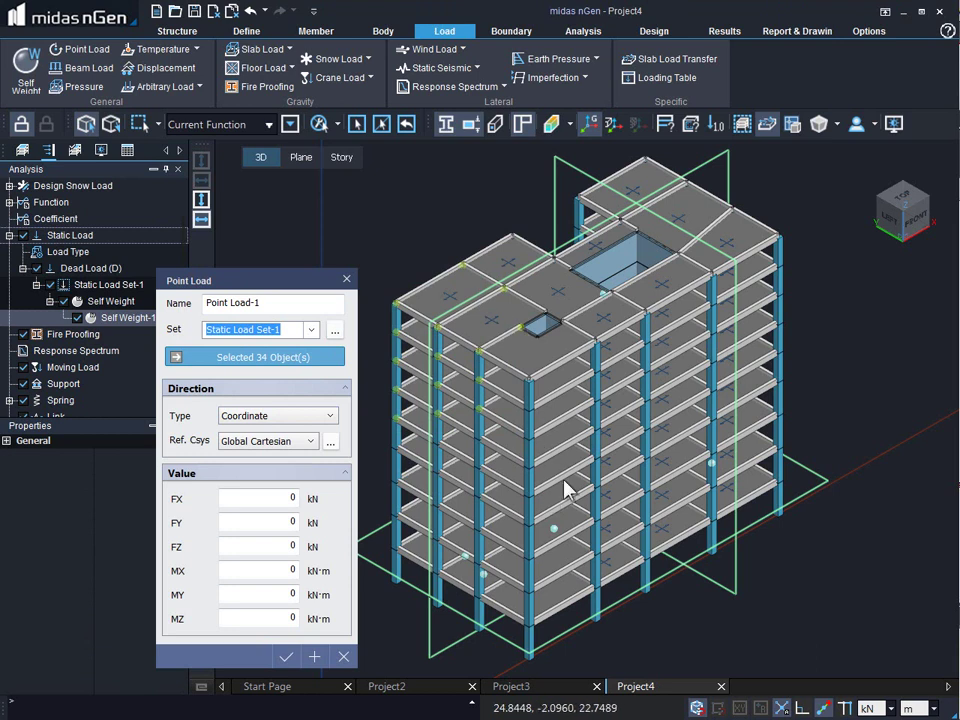
left_click_drag(544, 527, 602, 583)
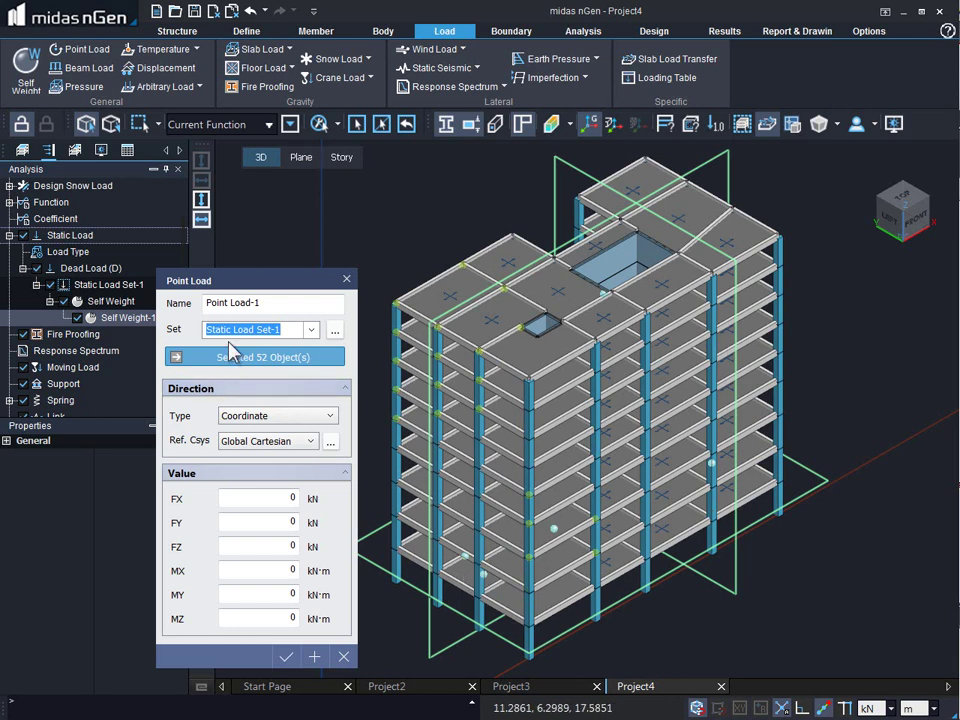
Toggle Sub - Point (Member) in the point load's selection filter and re-enable all point types
left_click(289, 124)
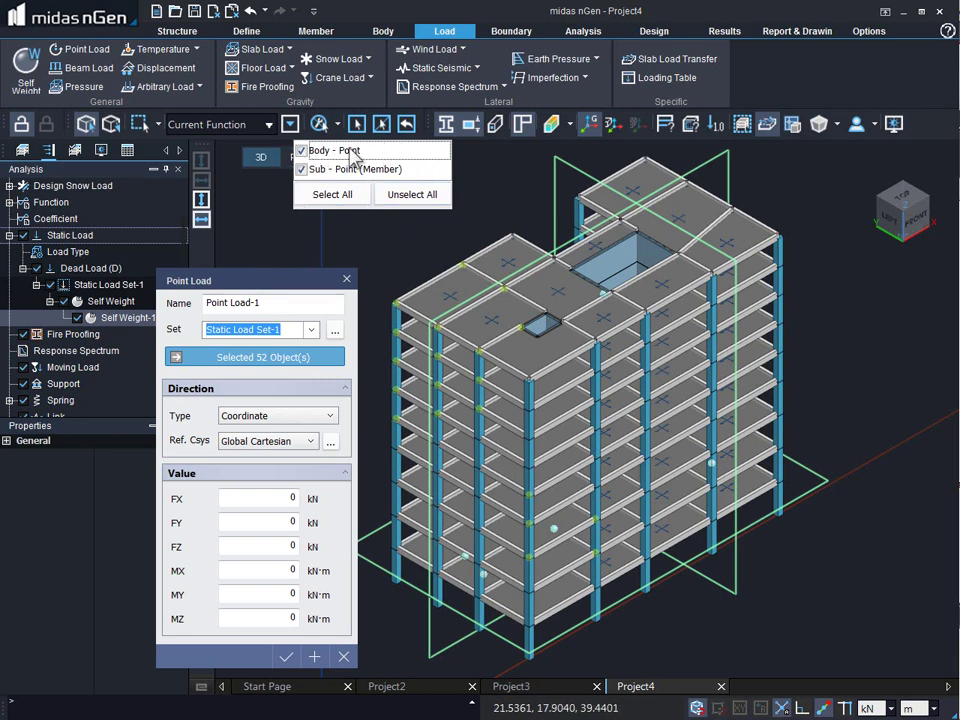
left_click(318, 176)
left_click(347, 192)
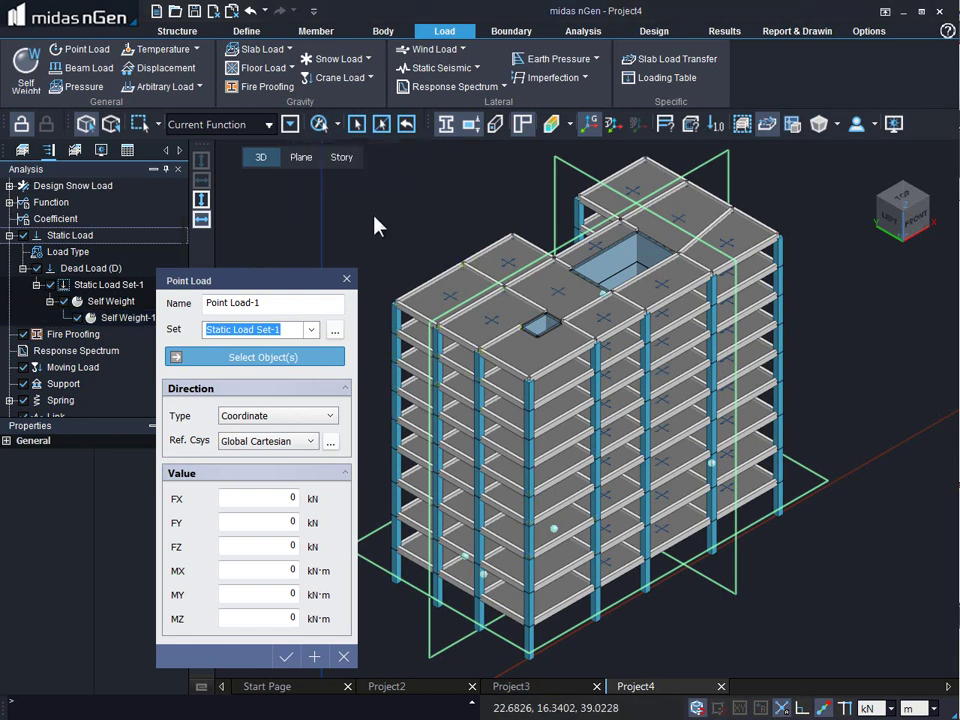
Window-select the body points for the point load and set its direction type to Coordinate after trying Ref. Surface and Vector
left_click_drag(284, 250, 620, 494)
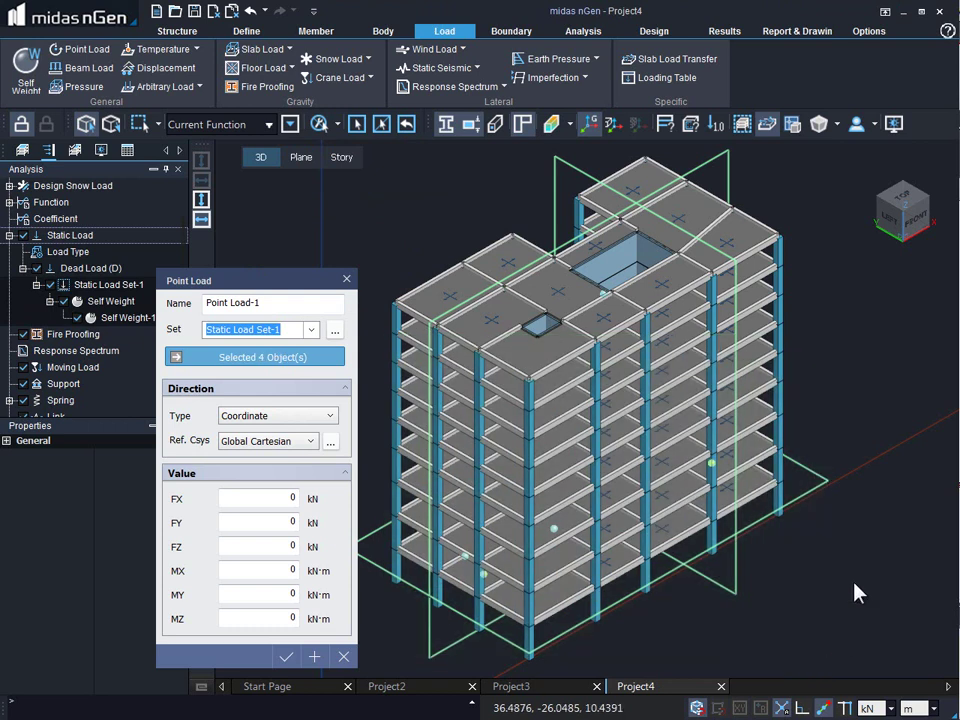
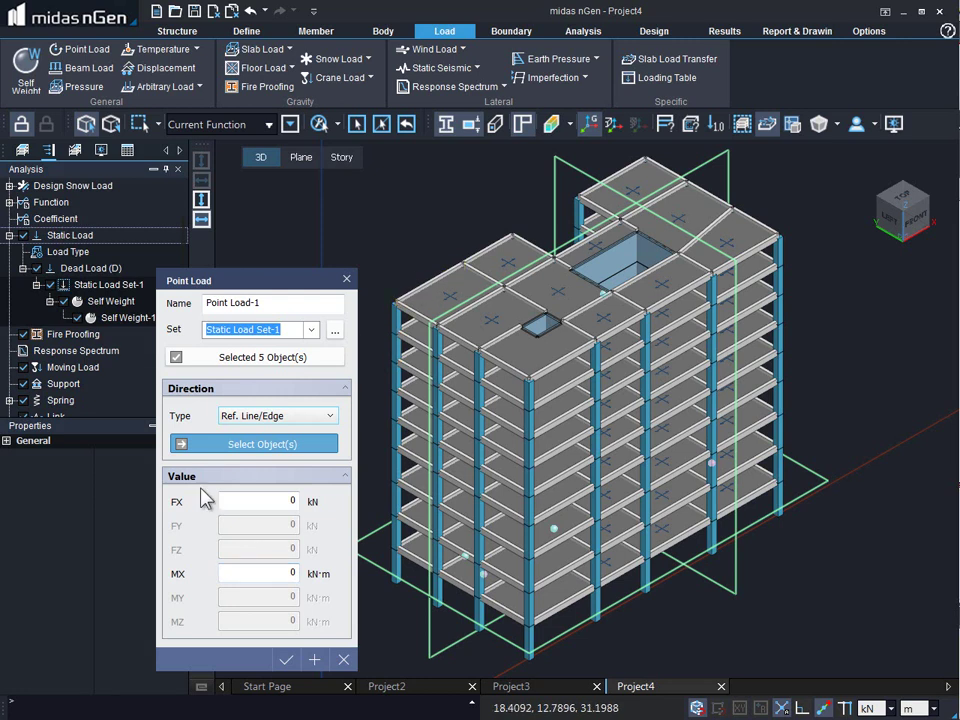
left_click(262, 420)
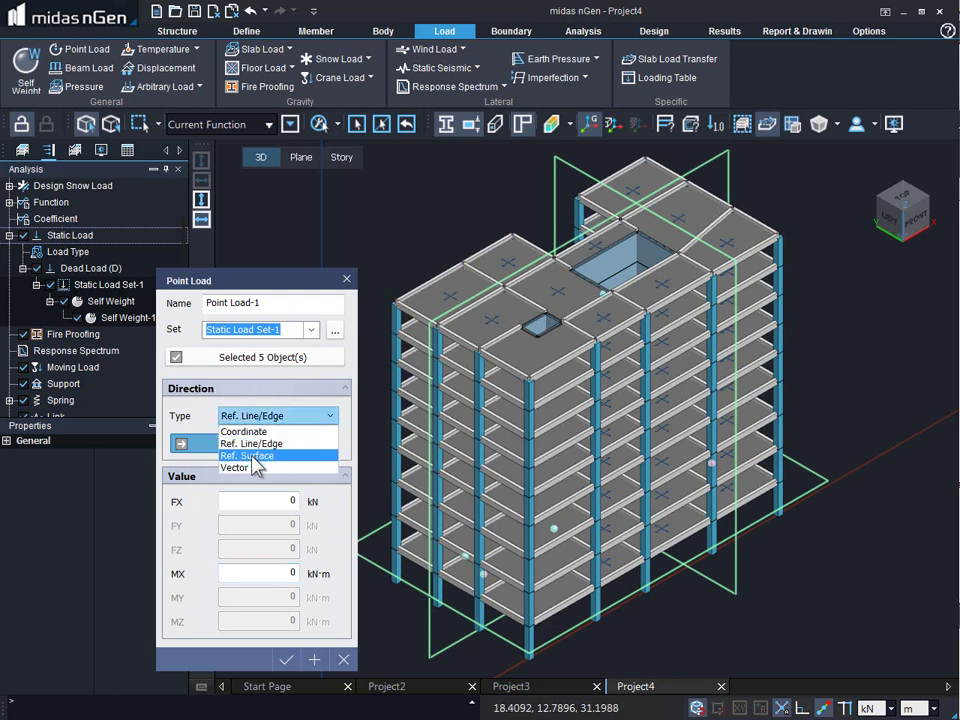
left_click(255, 457)
left_click(249, 415)
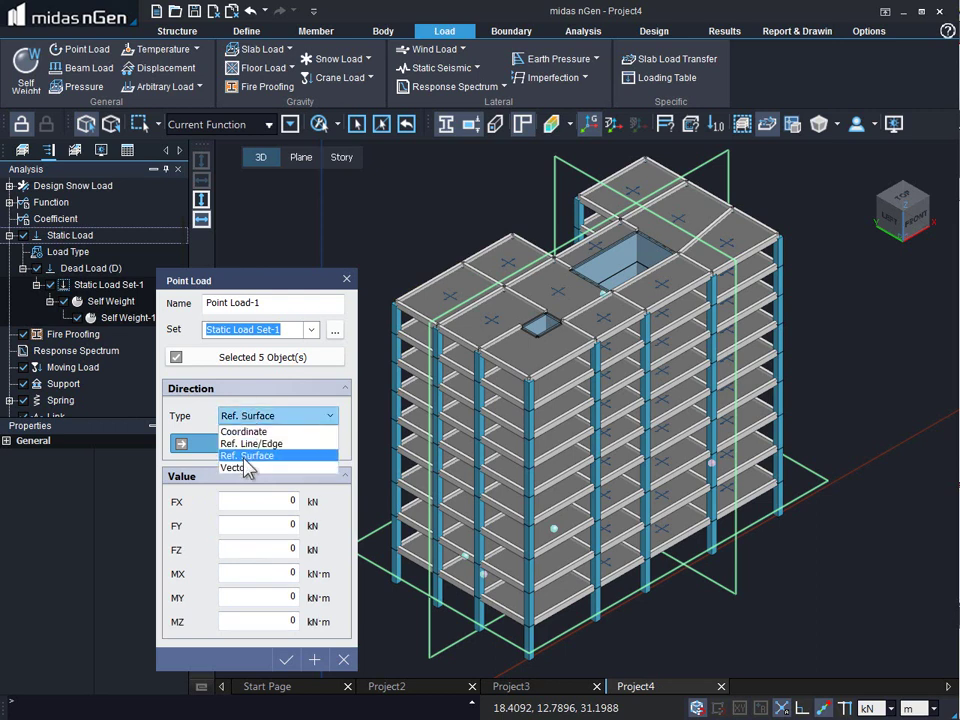
left_click(240, 468)
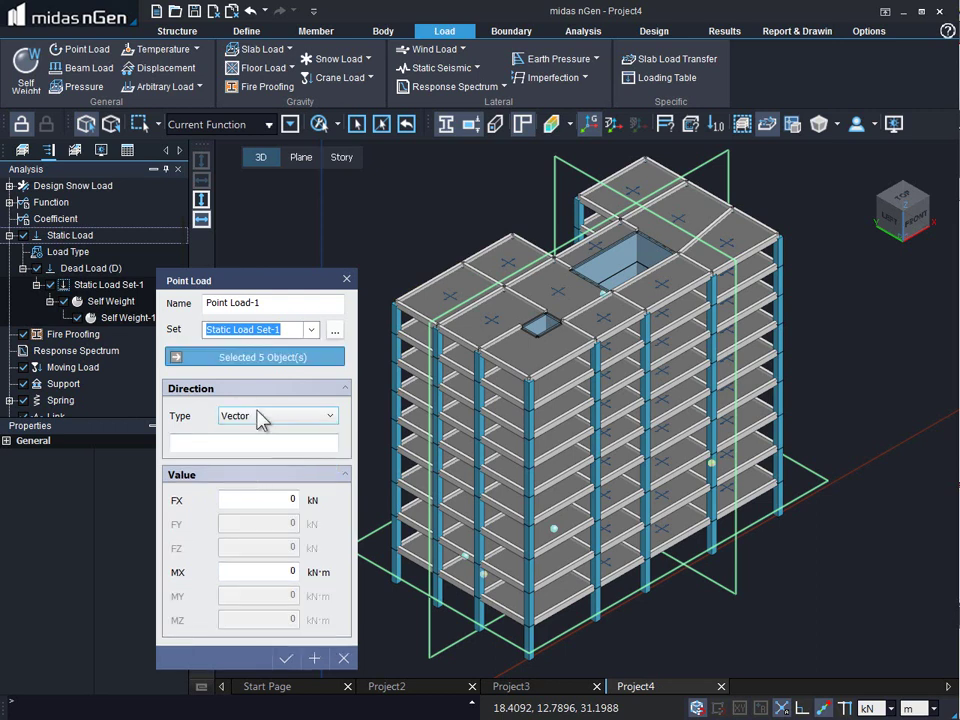
left_click(248, 418)
left_click(250, 434)
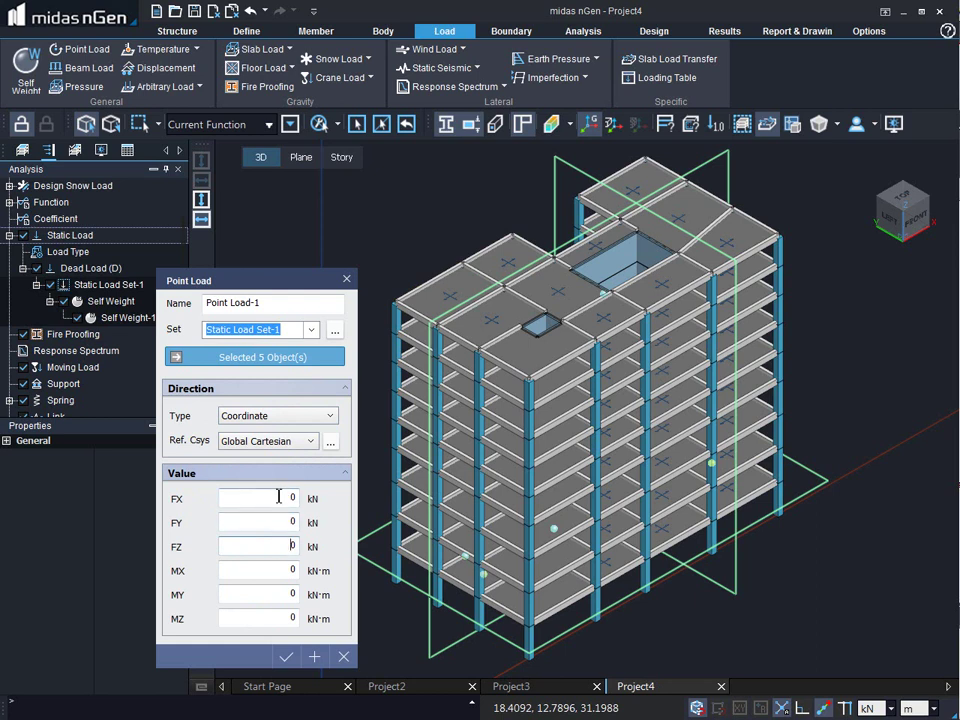
Set the point load's FZ to -10 kN and apply it to the selected points
key("Tab")
key("Tab")
key("Tab")
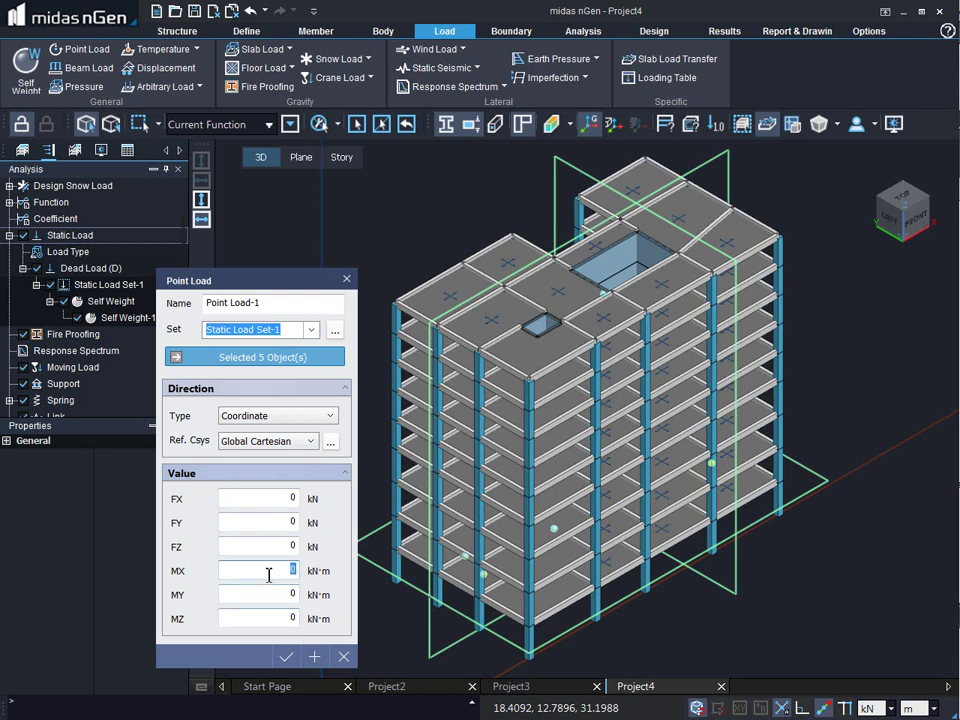
key("shift+Tab")
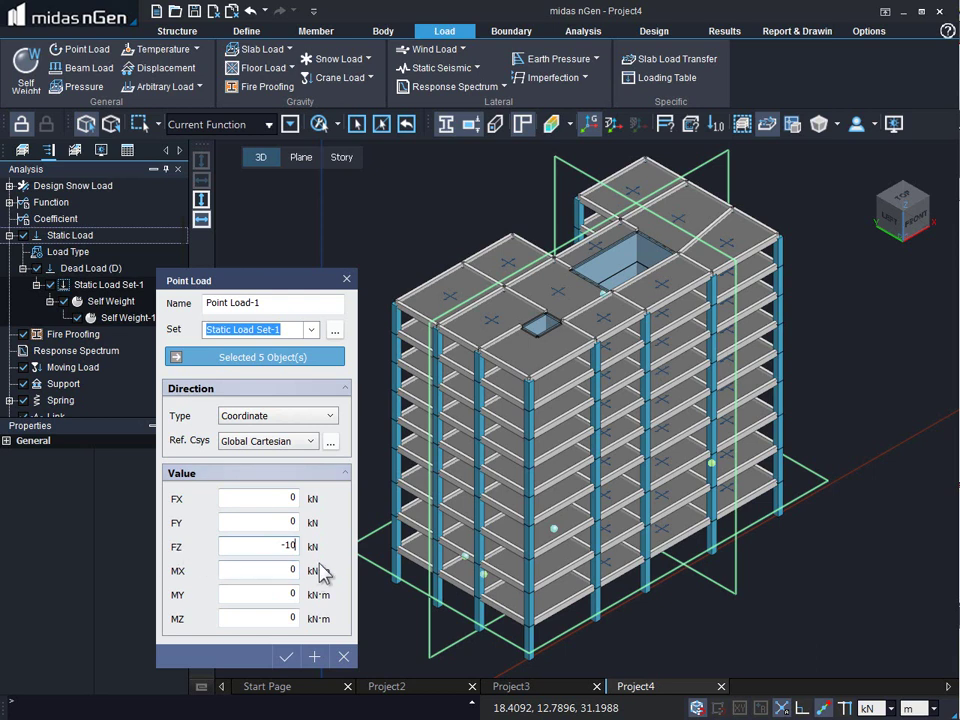
left_click(288, 658)
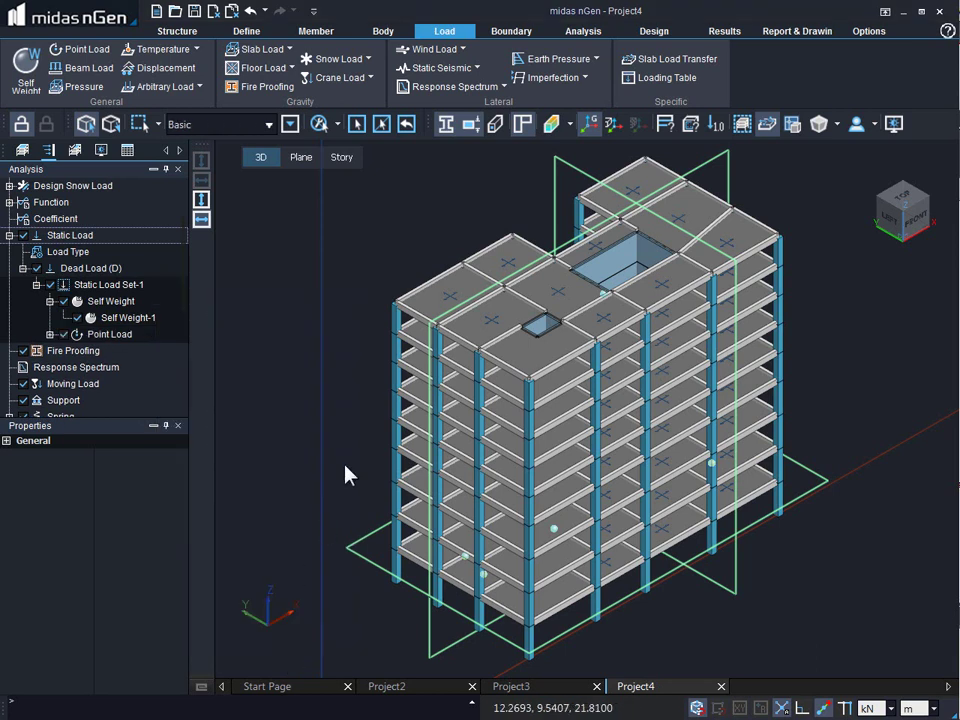
Switch to the Work Plane-1 plane view and examine the point load arrows on the slab from a low angle
left_click(313, 160)
left_click(515, 603)
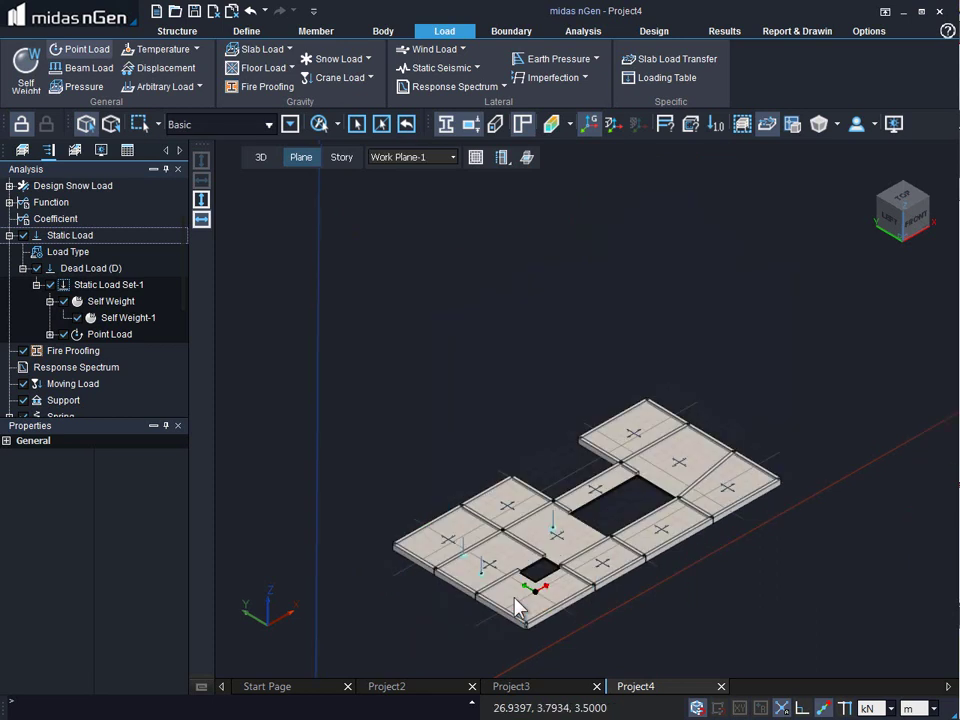
middle_click_drag(437, 561, 568, 493)
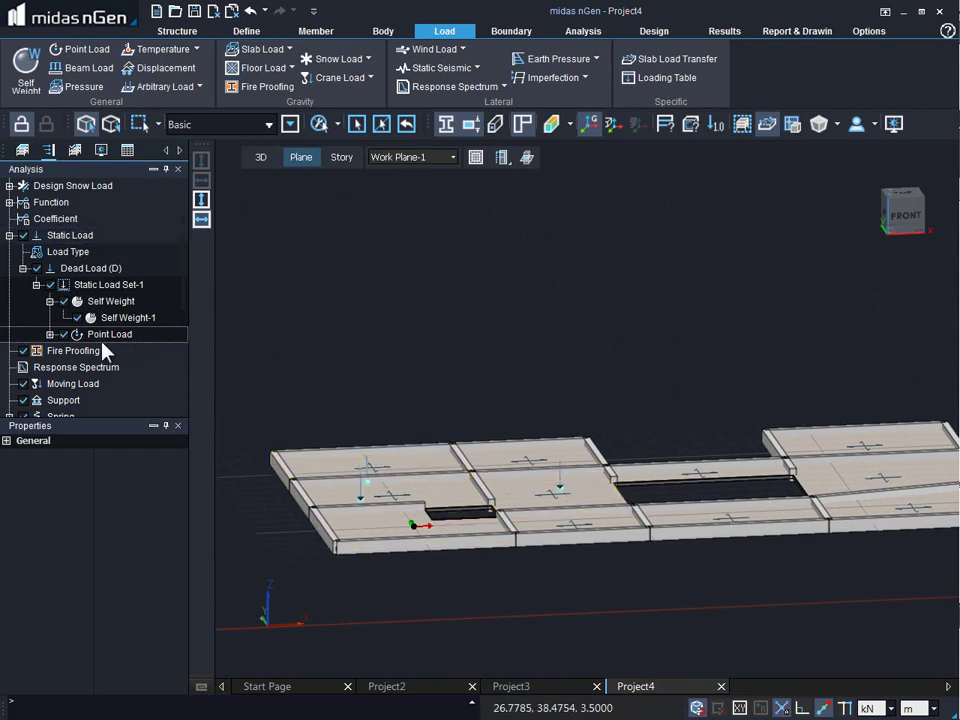
Open the load table for Point Load-1 in Static Load Set-1
left_click(35, 185)
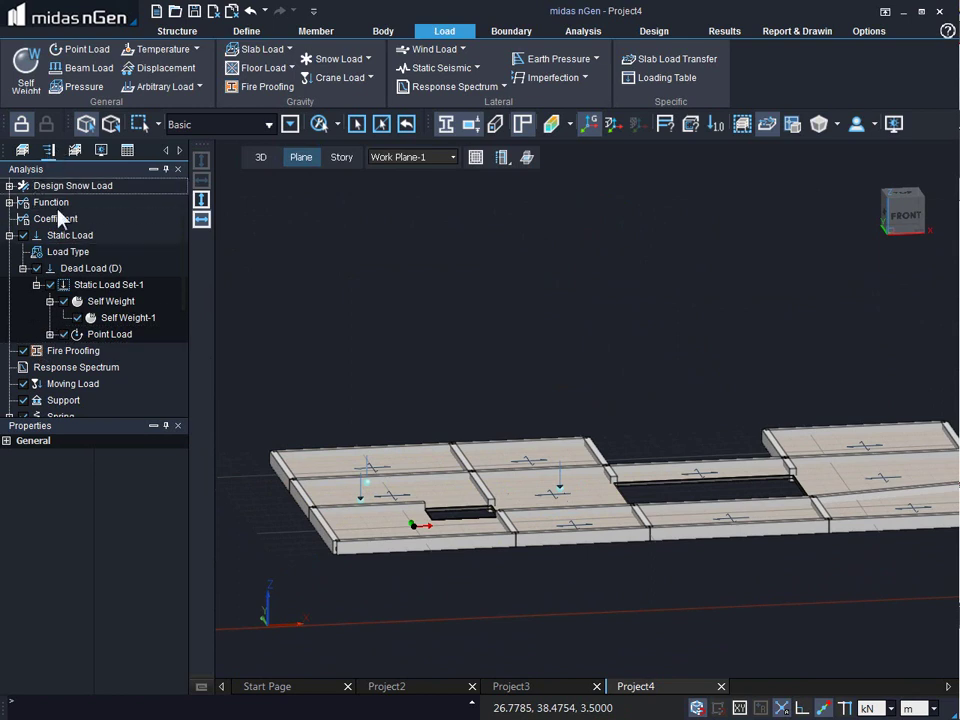
left_click(31, 270)
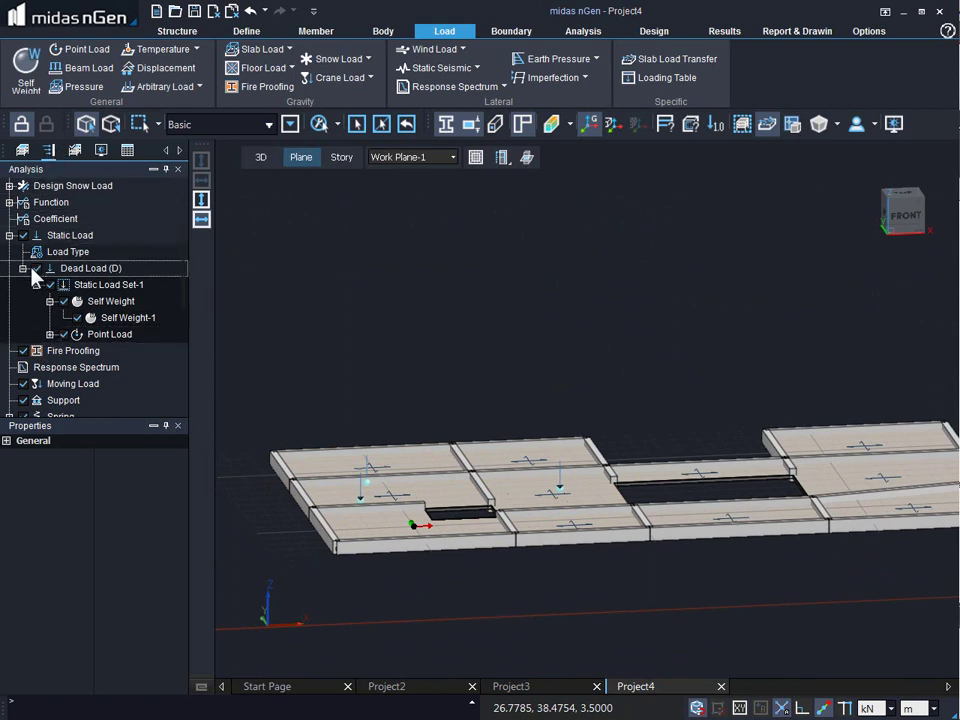
left_click(50, 334)
left_click(109, 353)
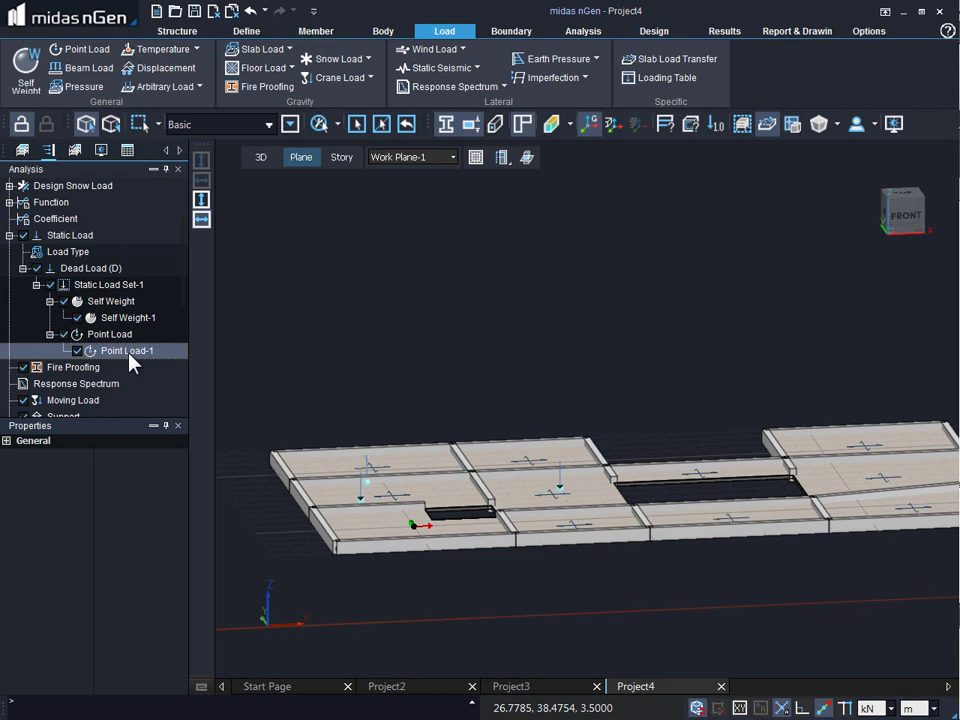
right_click(130, 356)
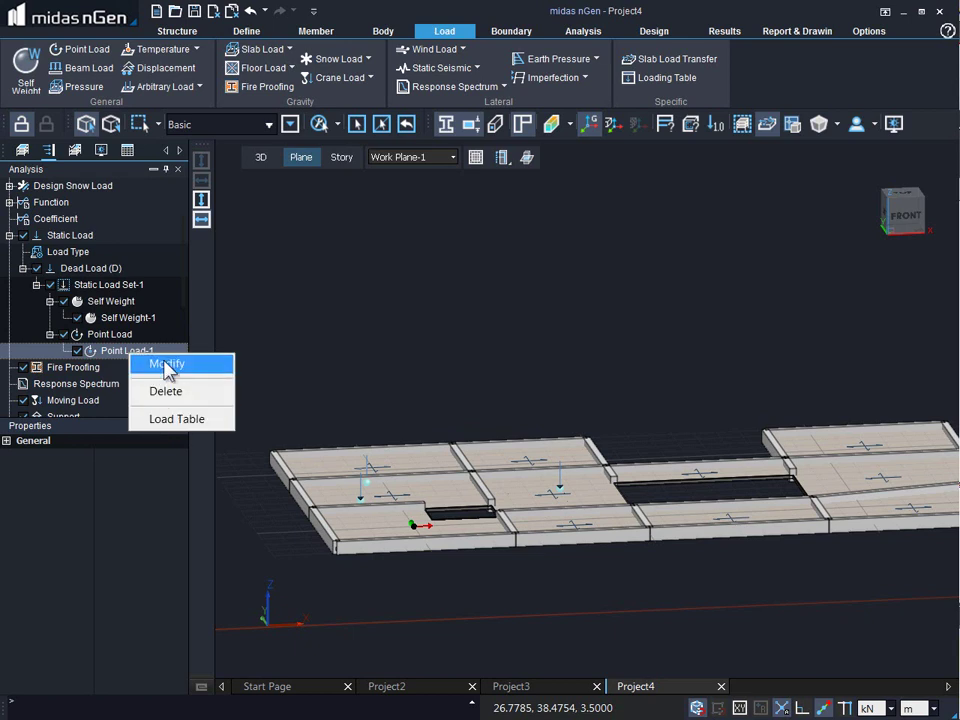
left_click(170, 419)
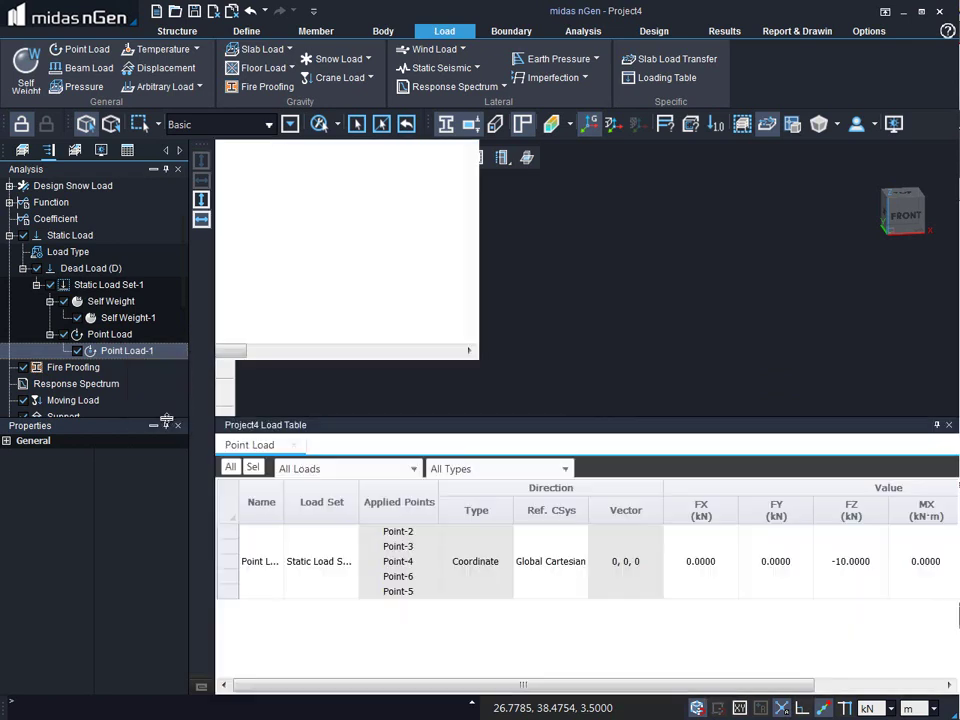
Highlight the applied points Point-3, Point-4 and Point-5 from the load table and review the remaining load values
left_click(391, 546)
left_click(386, 562)
left_click(392, 591)
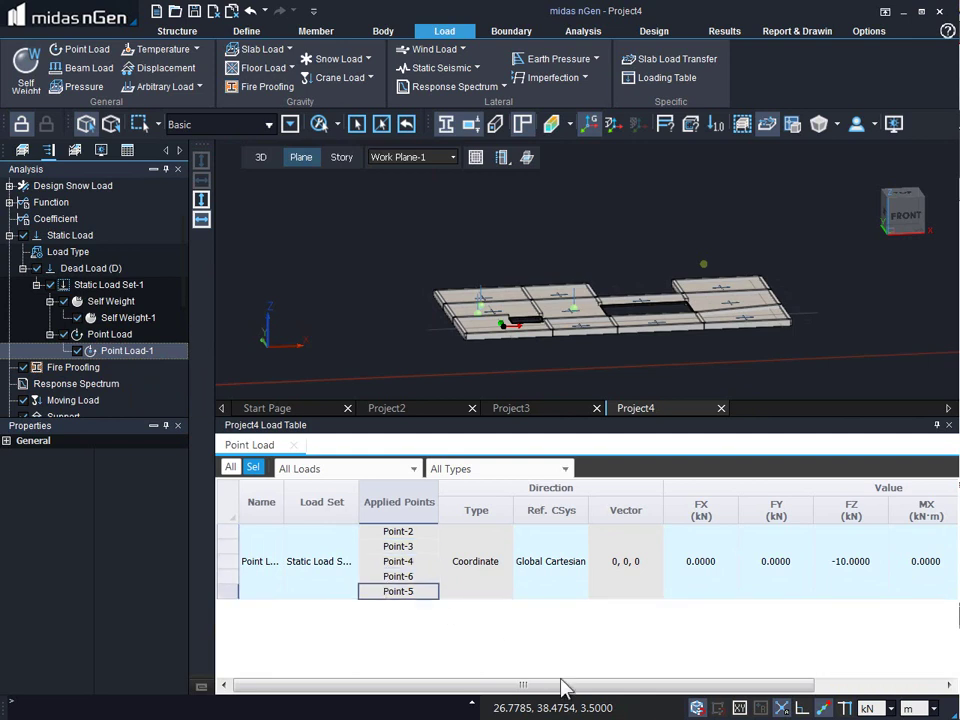
scroll(537, 670, "right", 3)
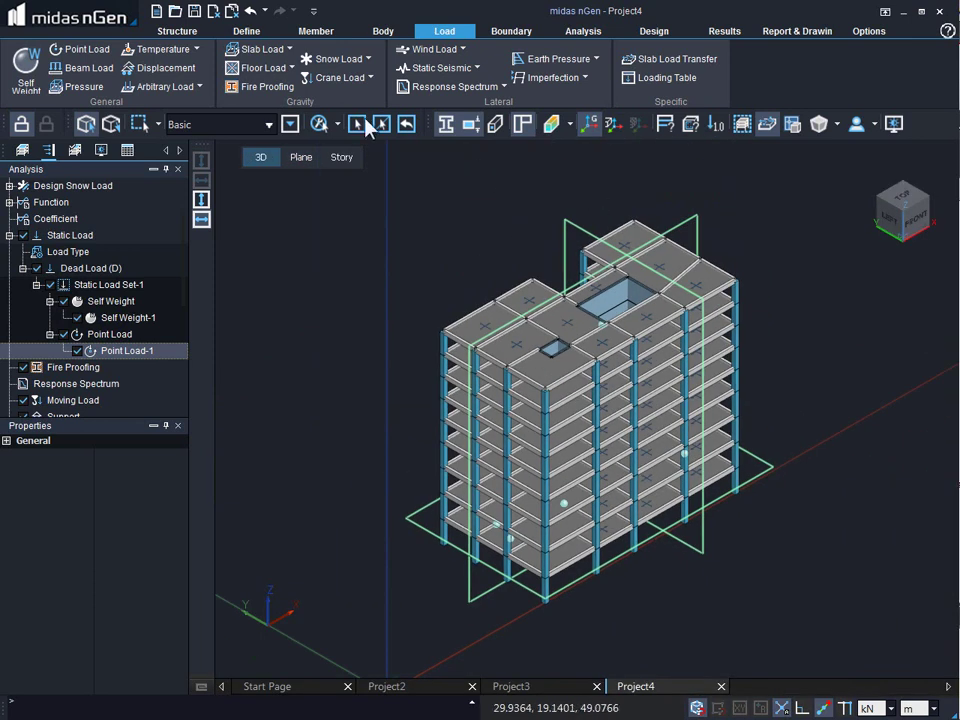
Start a Beam Load in Static Load Set-1, check the member selection filter and select one outer roof-edge beam
left_click(80, 68)
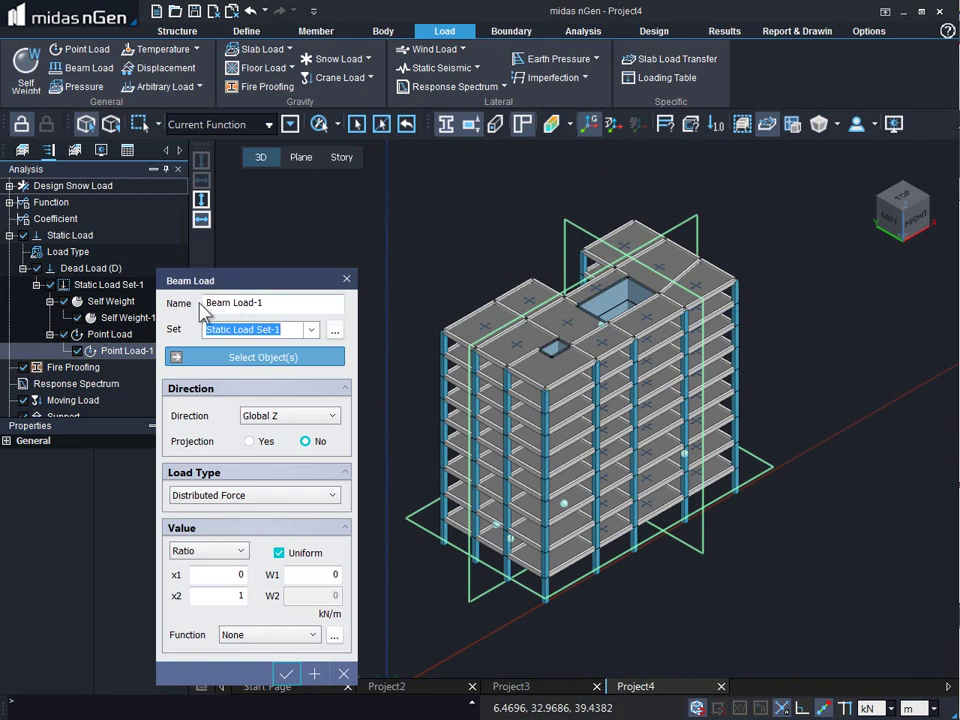
left_click_drag(266, 301, 205, 302)
left_click(266, 302)
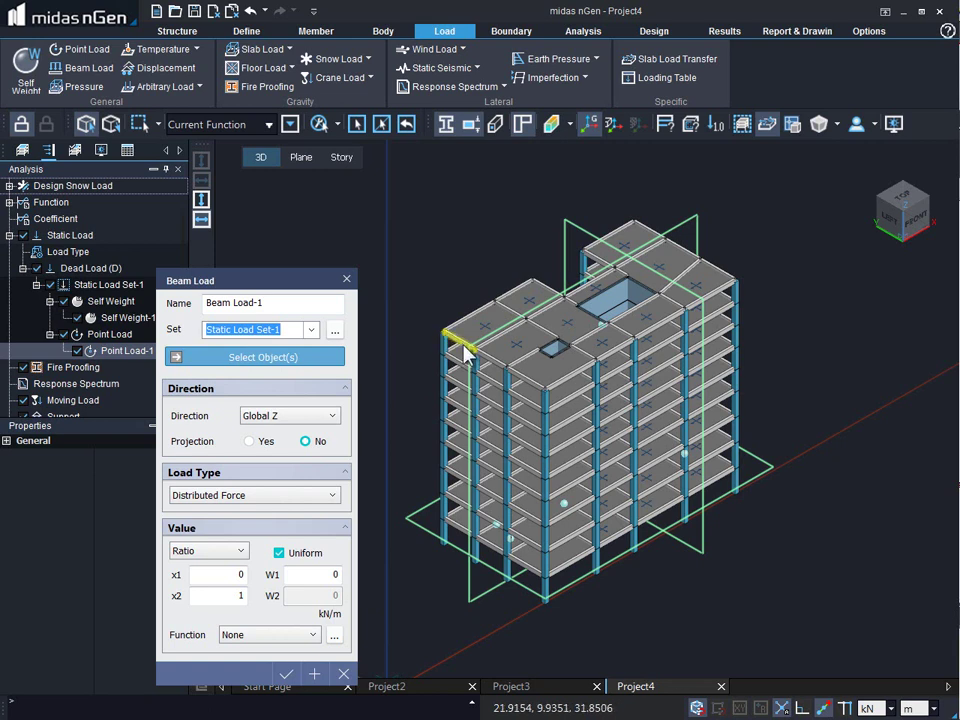
left_click(291, 124)
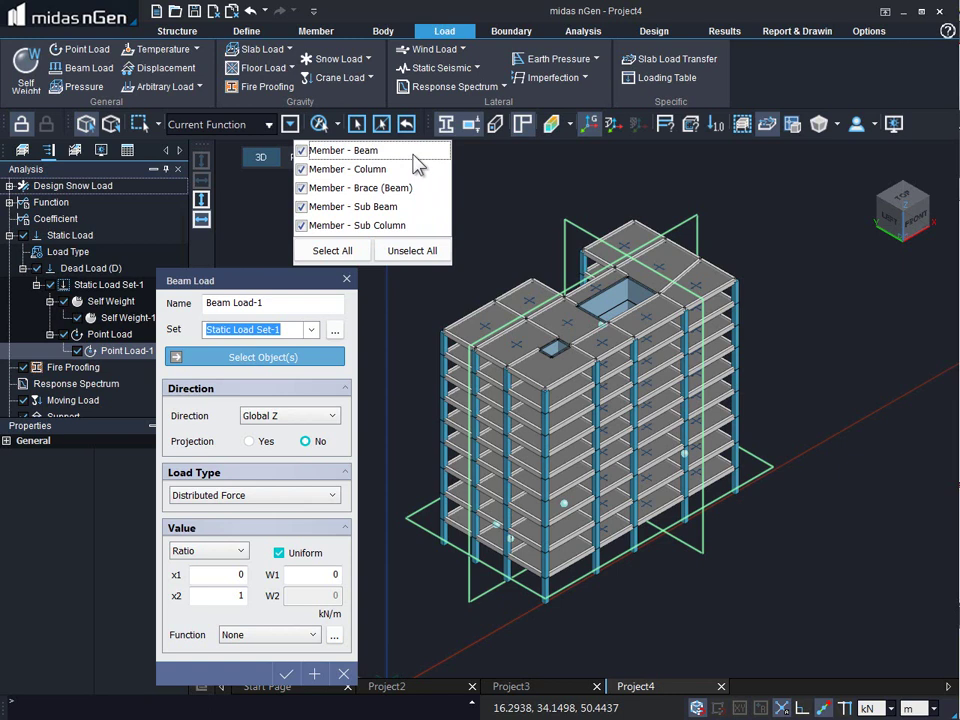
left_click(265, 357)
left_click(467, 329)
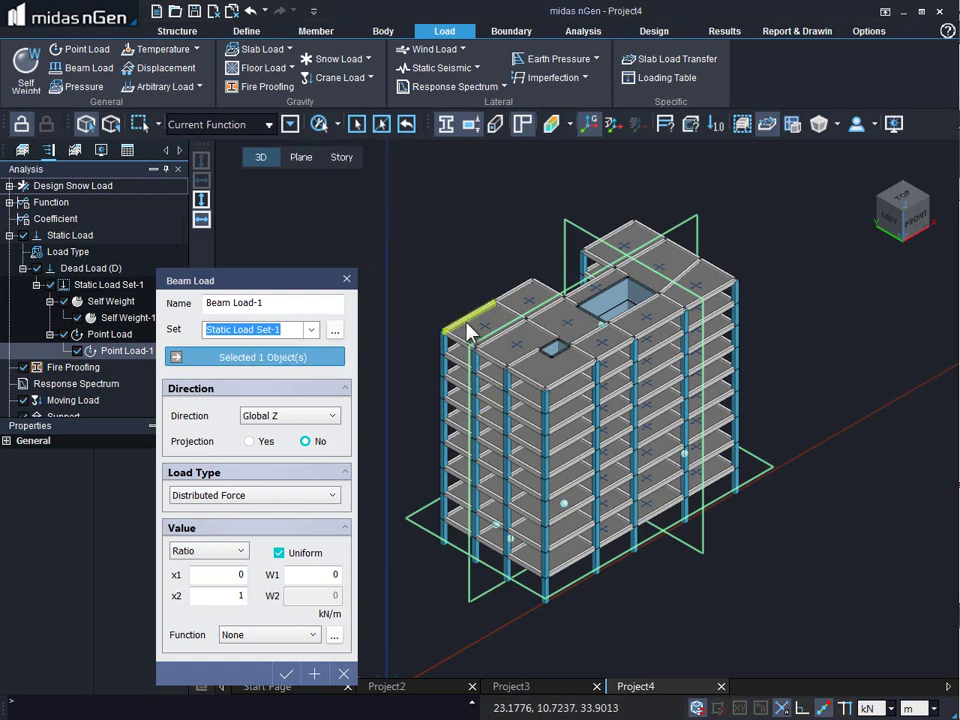
Review the direction and load type options of the beam load, keeping Global Z and Distributed Force
left_click(331, 416)
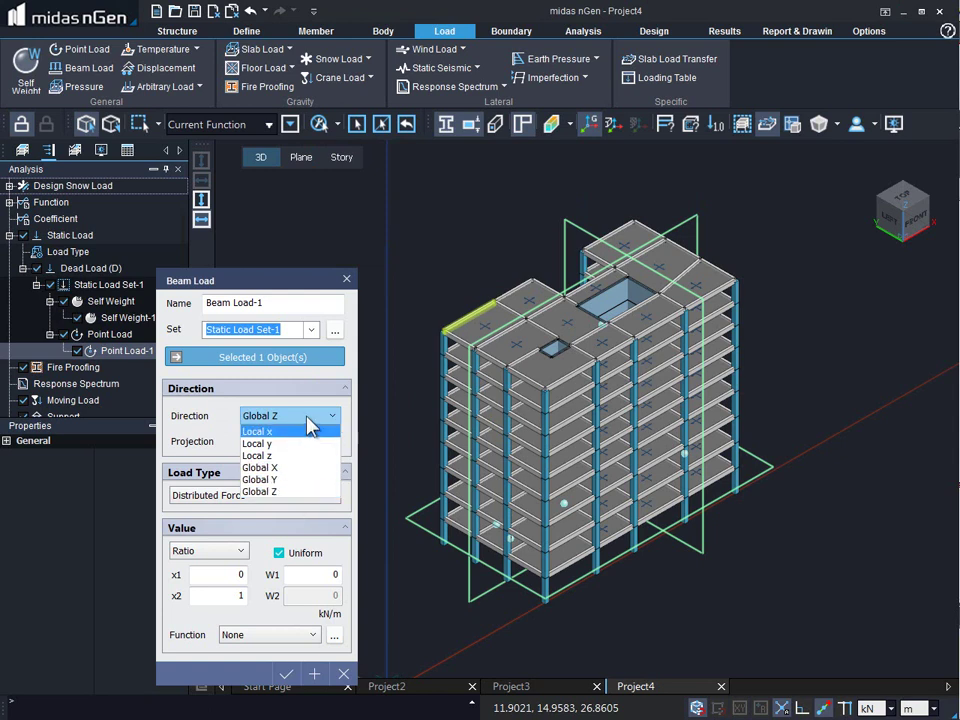
left_click(277, 492)
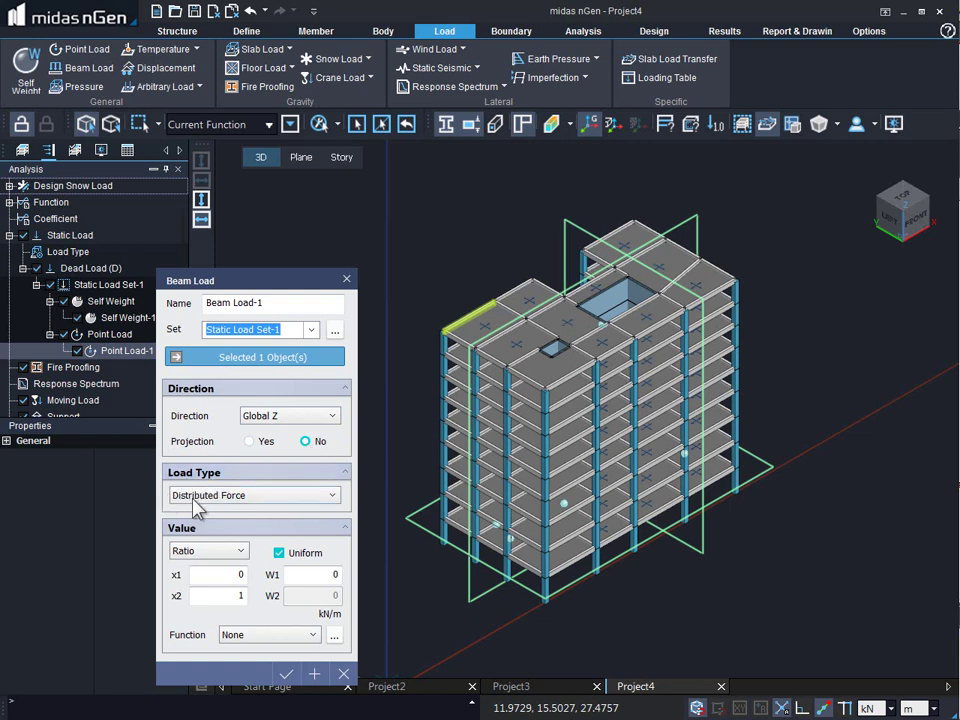
left_click(281, 506)
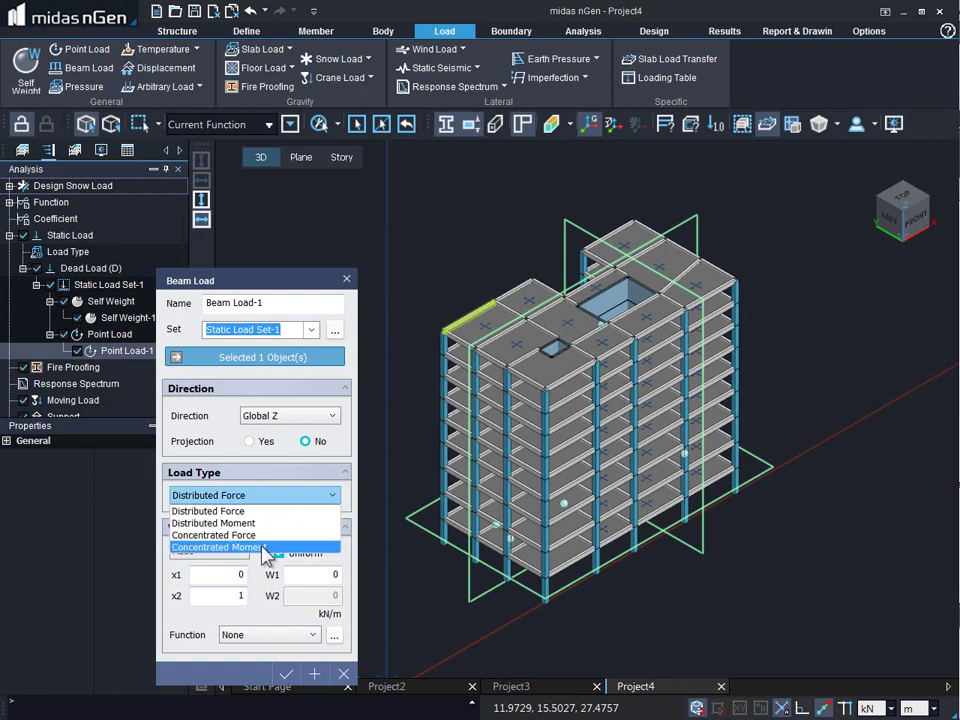
left_click(232, 558)
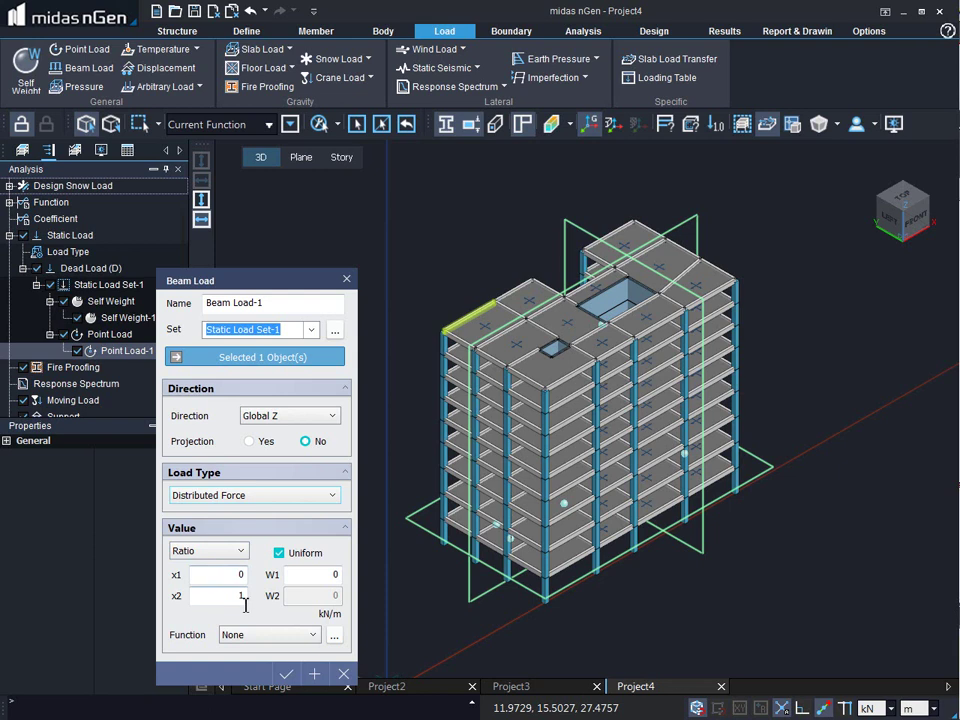
Define the beam load by Length with x2 at 2 m and W1 at -5 kN/m, and add it while continuing the command
left_click(222, 551)
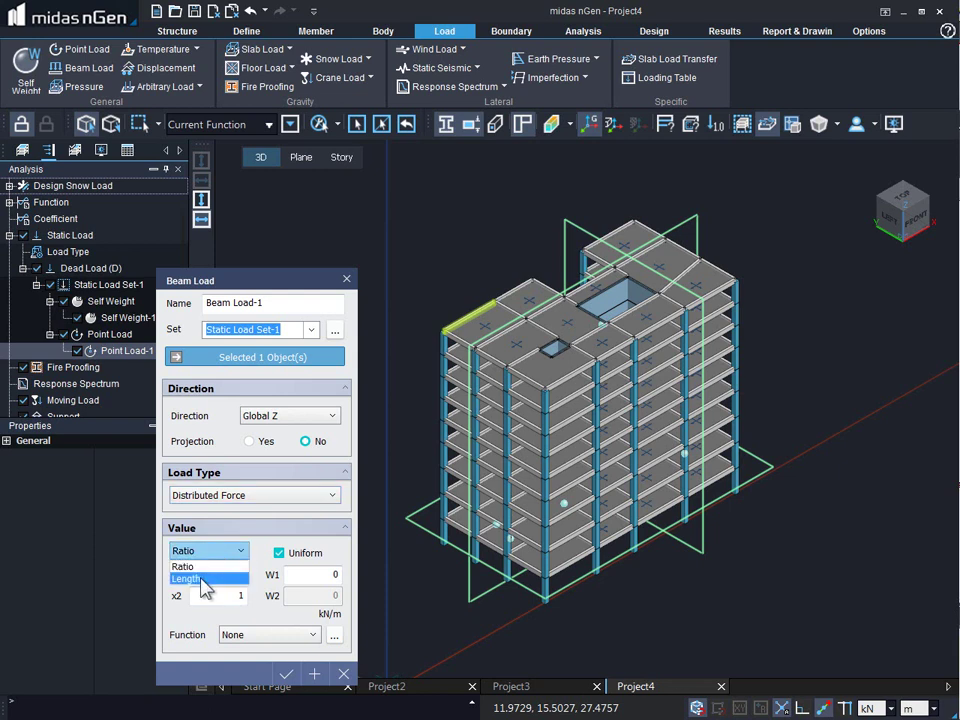
left_click(205, 580)
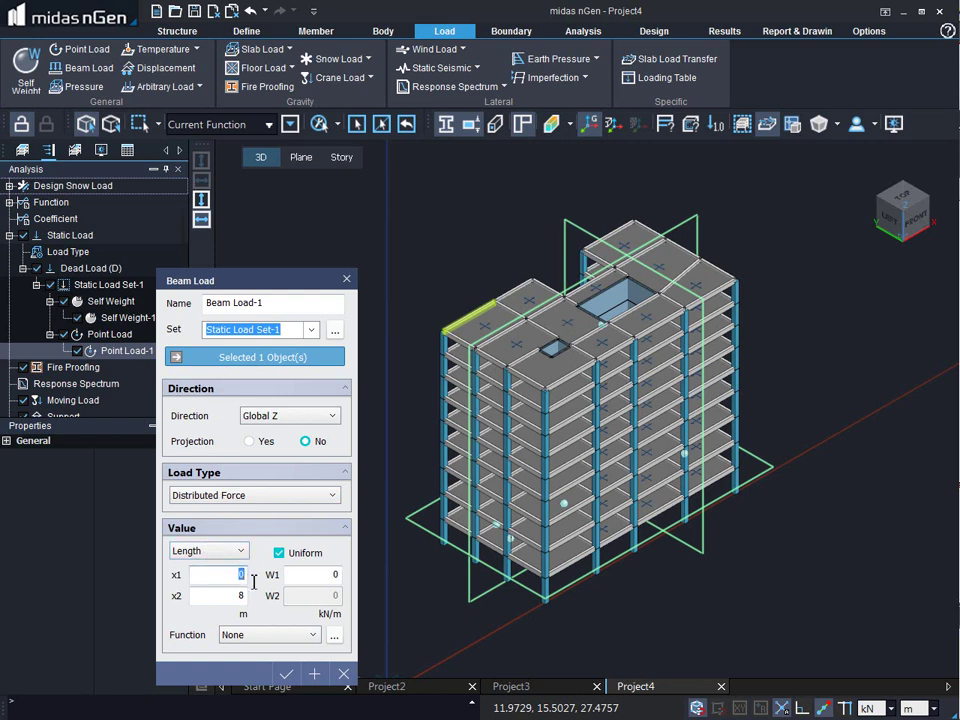
left_click(231, 597)
left_click_drag(234, 599, 257, 604)
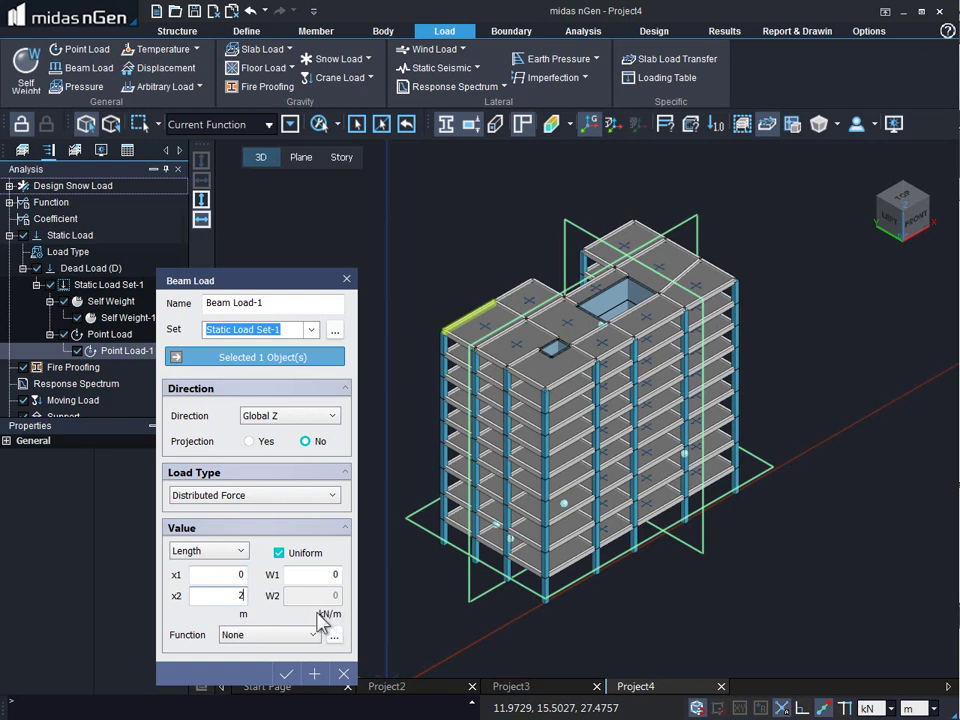
left_click(344, 575)
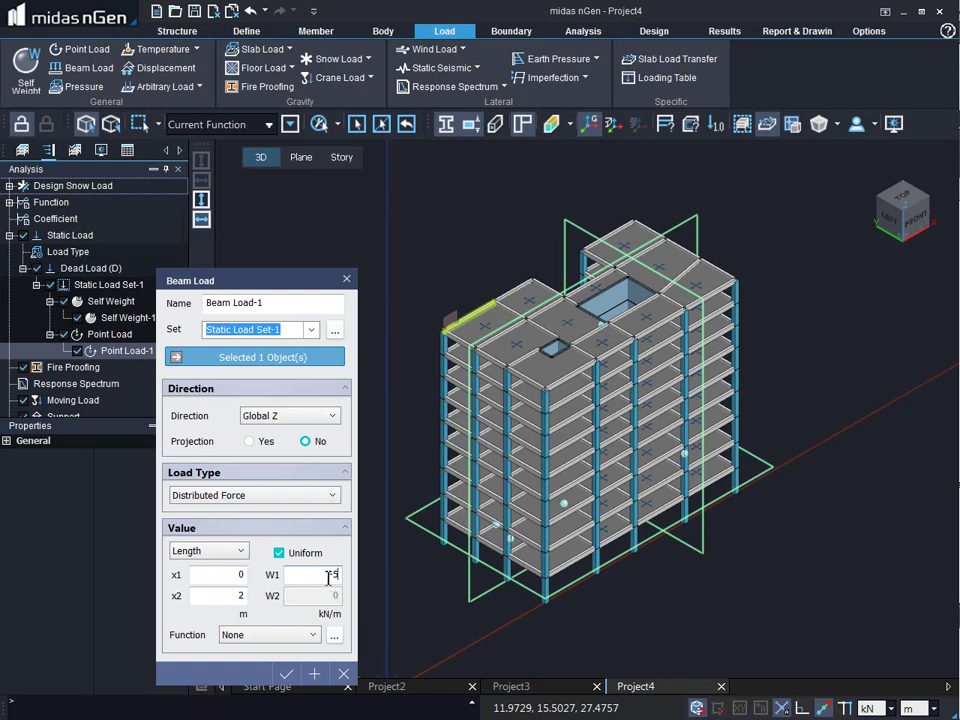
left_click(314, 674)
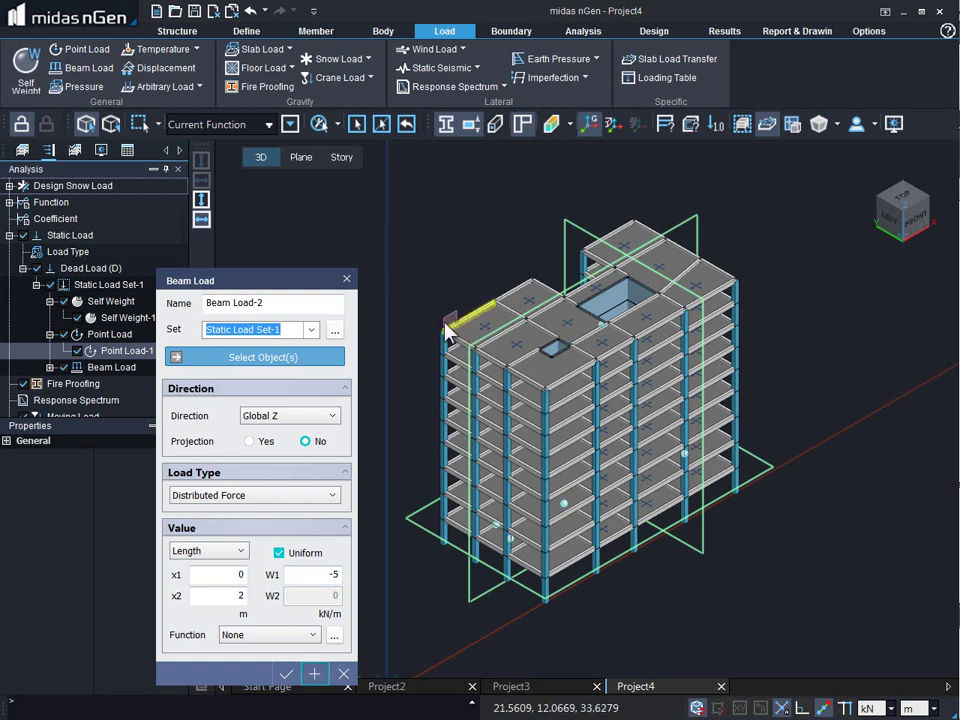
Make the new beam load non-uniform with W2 at -10 kN/m and select the roof-edge beam adjoining the already loaded one
left_click(279, 552)
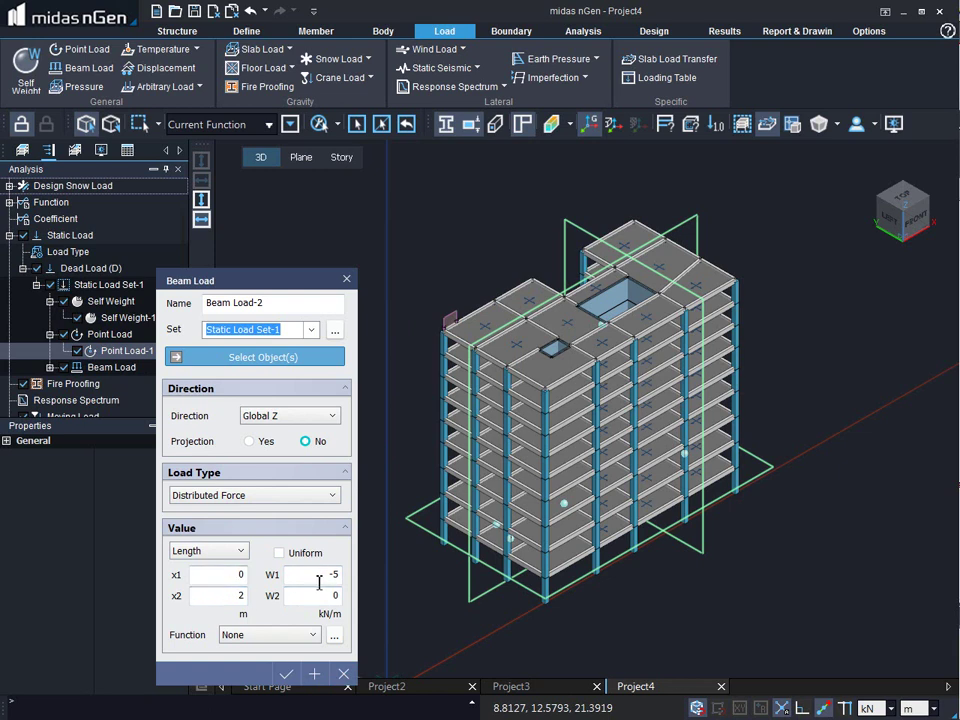
left_click_drag(332, 595, 348, 593)
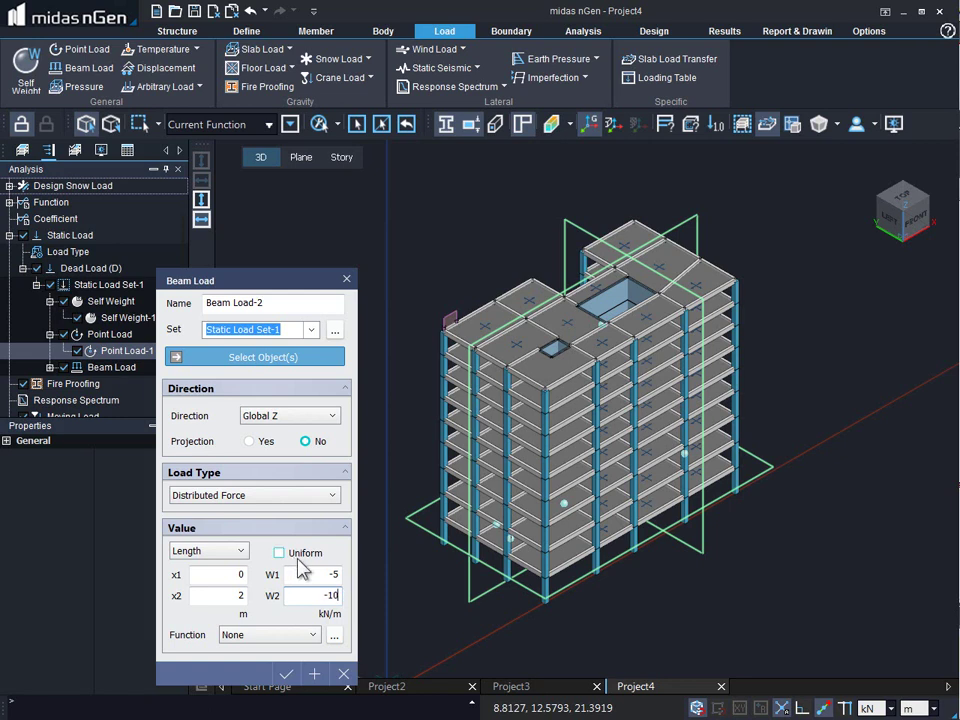
left_click(512, 295)
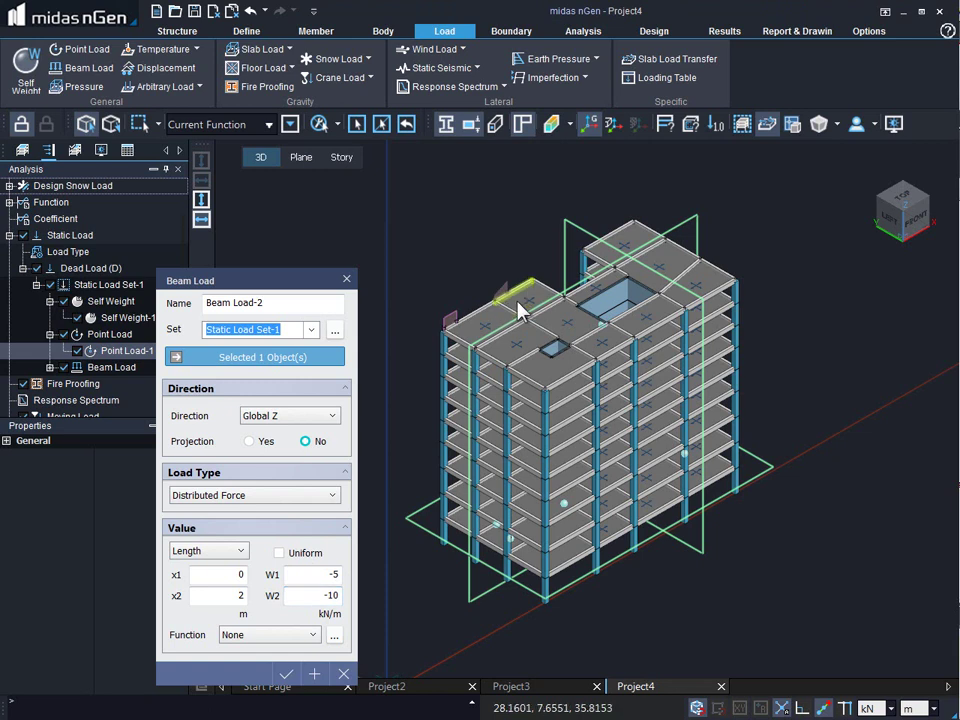
scroll(512, 292, "up", 2)
scroll(512, 285, "up", 2)
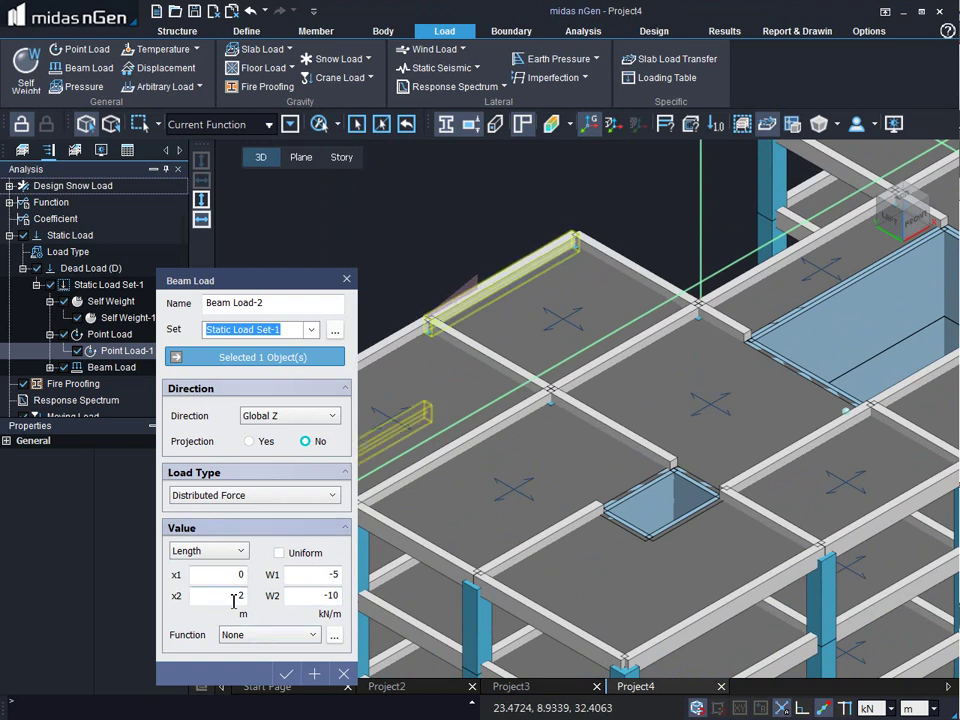
Define the non-uniform load by Ratio with x2 at 1, and add it while continuing the command
left_click(234, 553)
left_click(213, 566)
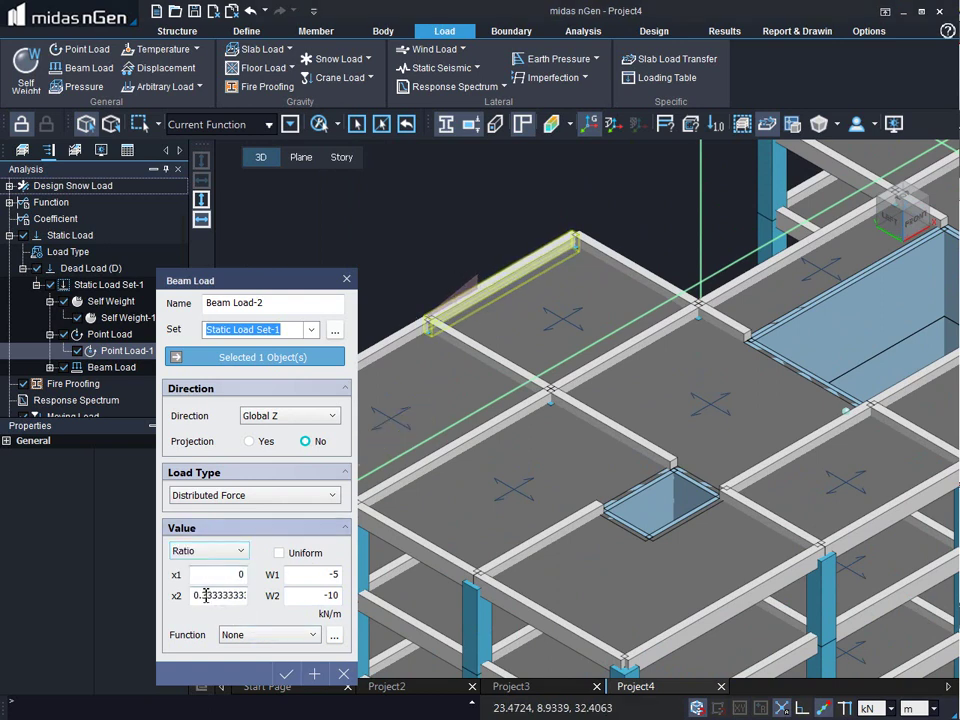
left_click_drag(194, 595, 270, 594)
type("1")
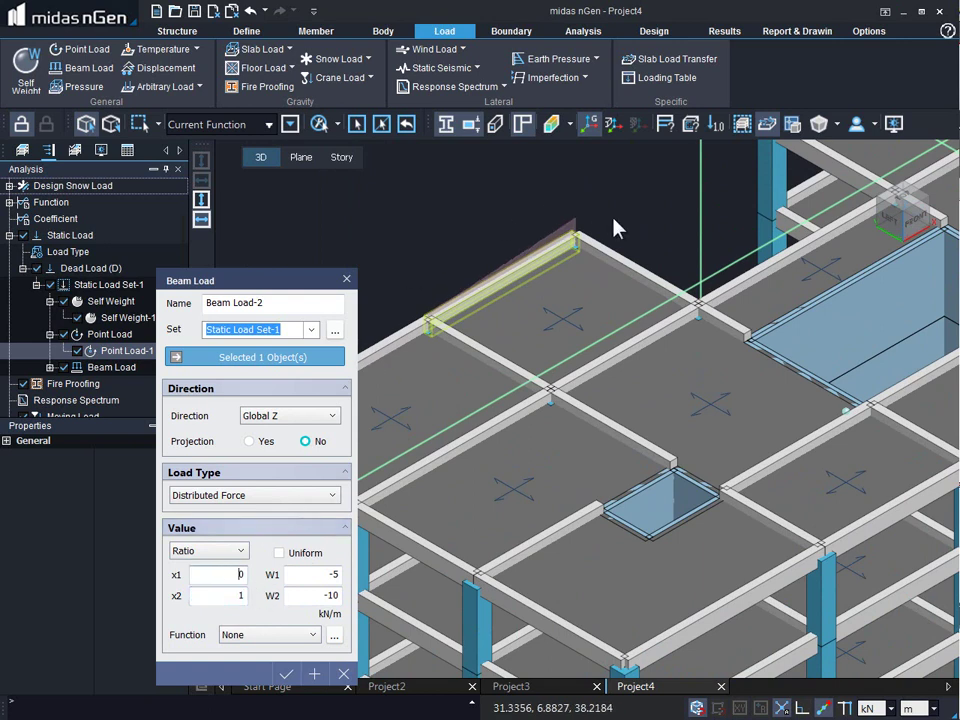
left_click(314, 673)
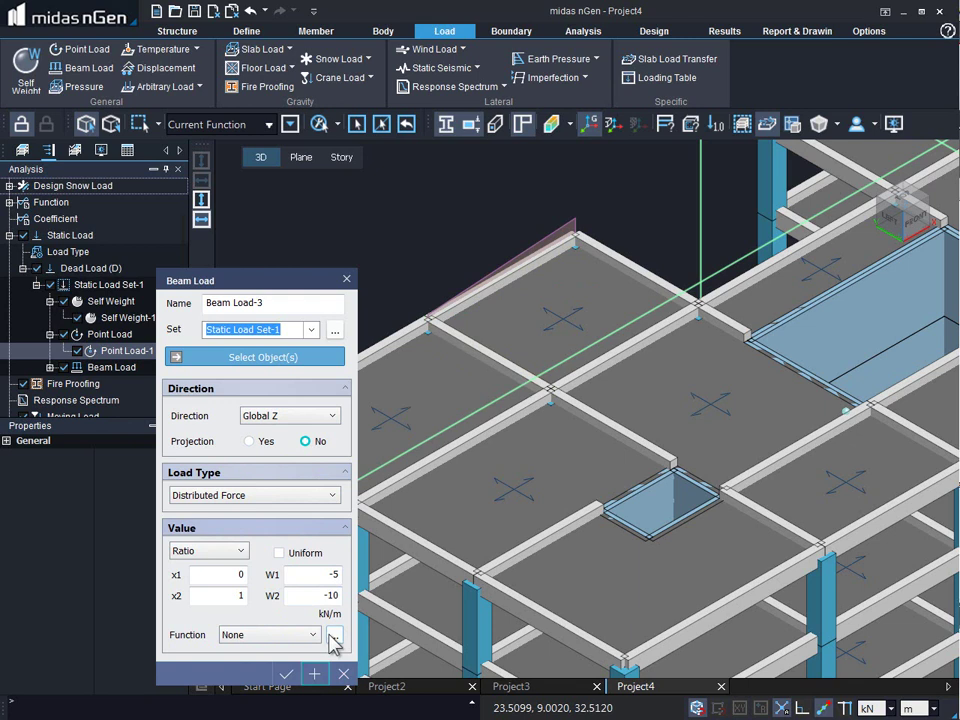
Add a Distributed Moment load to the roof-edge beam around the far corner from the non-uniformly loaded beam, continuing the command
left_click(250, 495)
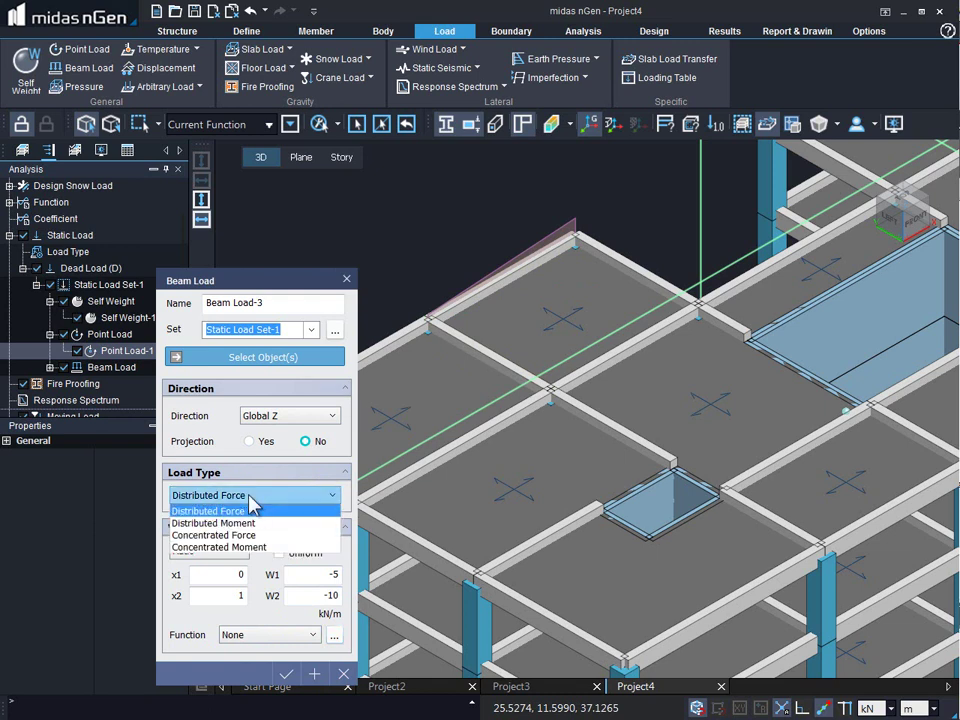
left_click(243, 523)
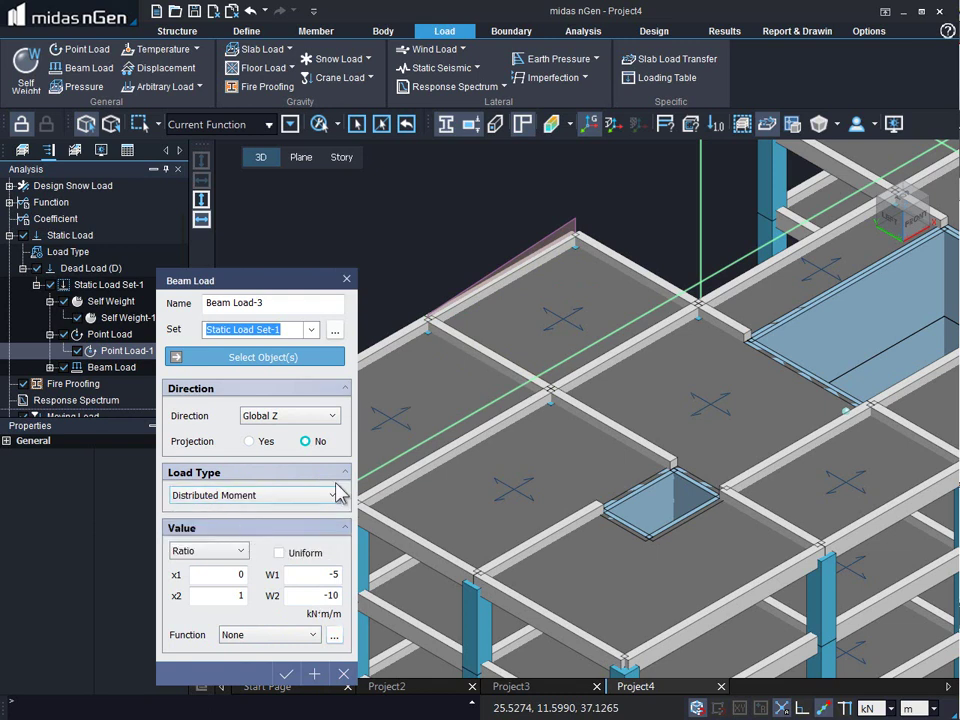
left_click(603, 226)
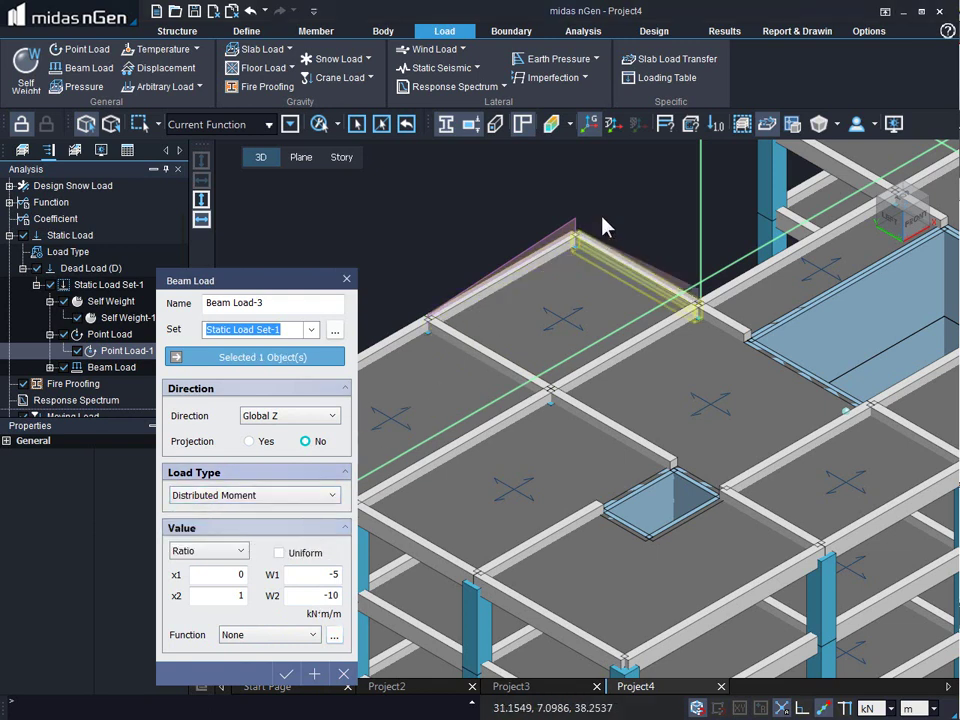
left_click(313, 675)
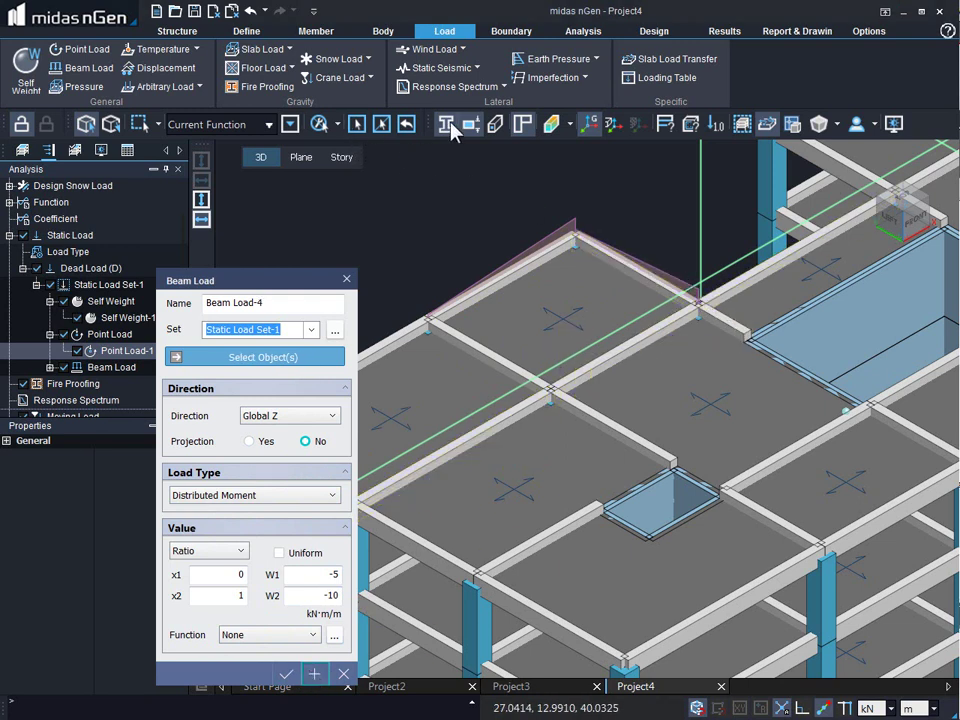
Turn off the section and thickness display of the model and examine the beam loads along the roof edge
left_click(451, 122)
left_click(470, 123)
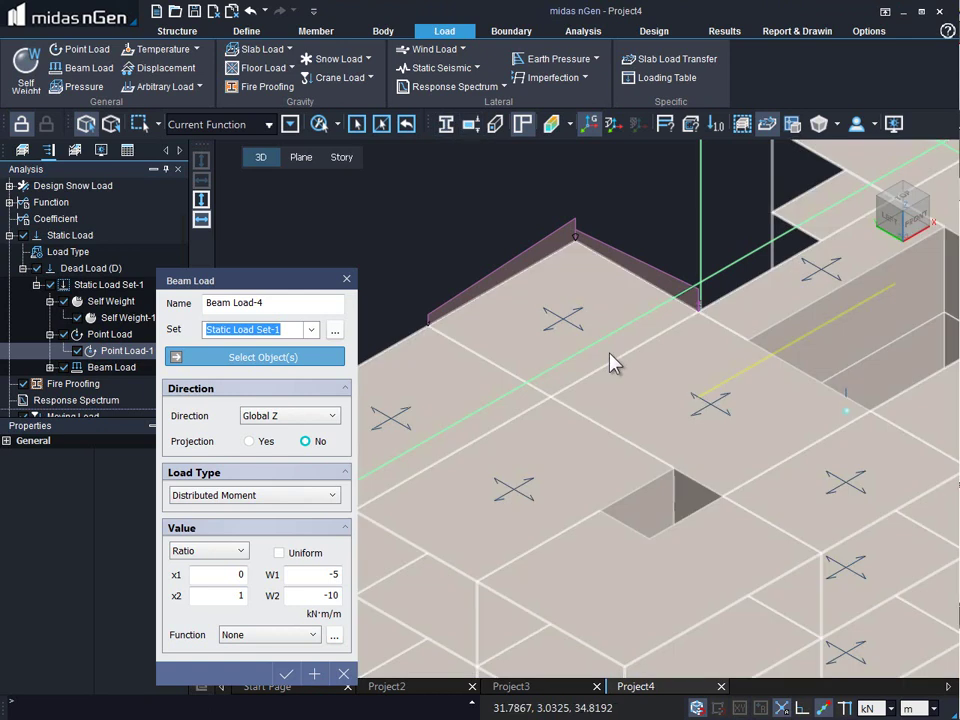
scroll(542, 266, "up", 2)
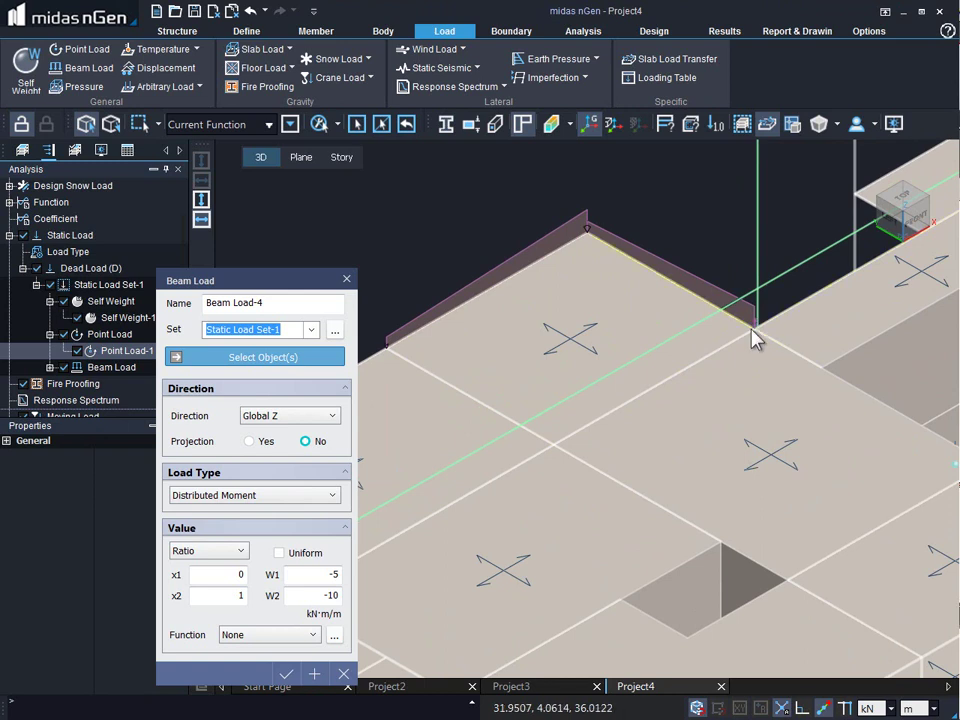
scroll(768, 348, "down", 3)
scroll(612, 317, "up", 2)
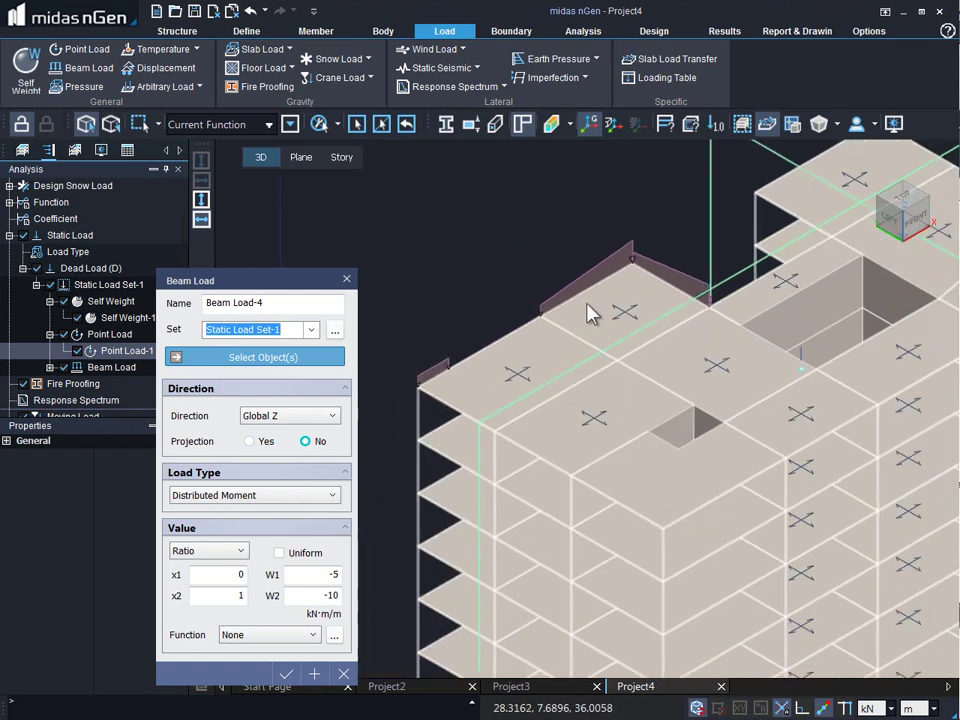
scroll(727, 245, "down", 2)
scroll(456, 377, "up", 2)
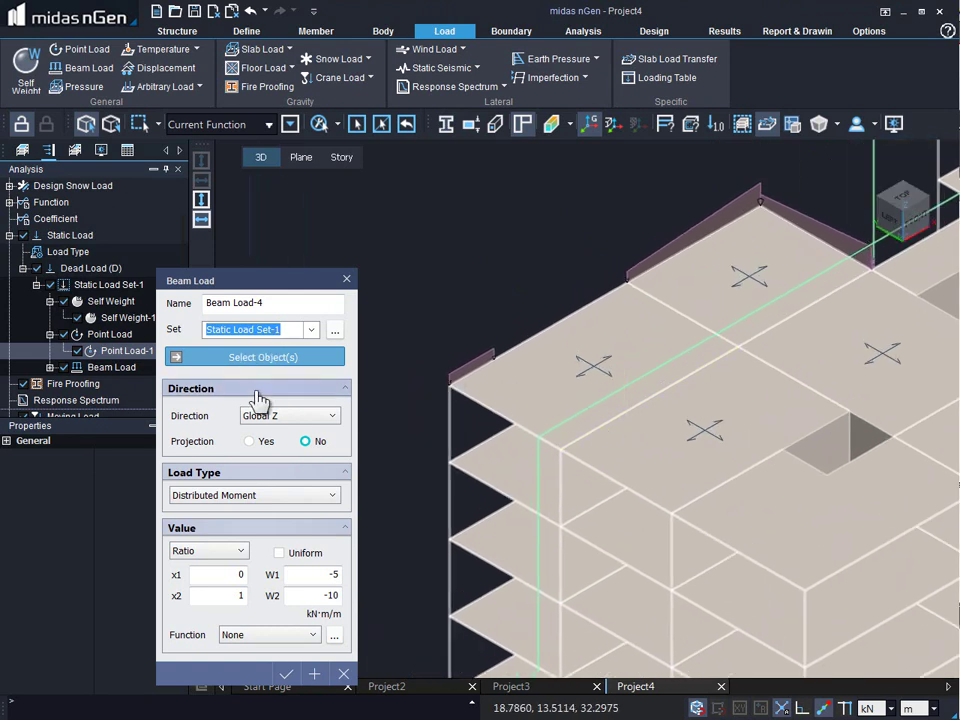
Add a Concentrated Force at ratio x1 0.5 with W1 at -5 kN to the short-side roof-edge beam and end the command
left_click(262, 496)
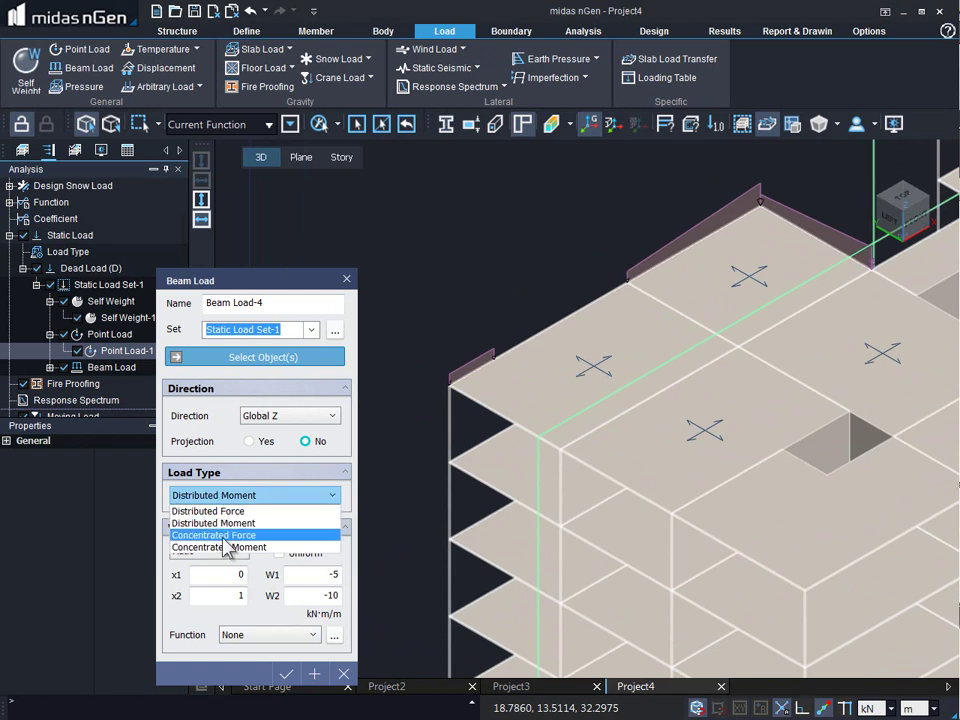
left_click(226, 536)
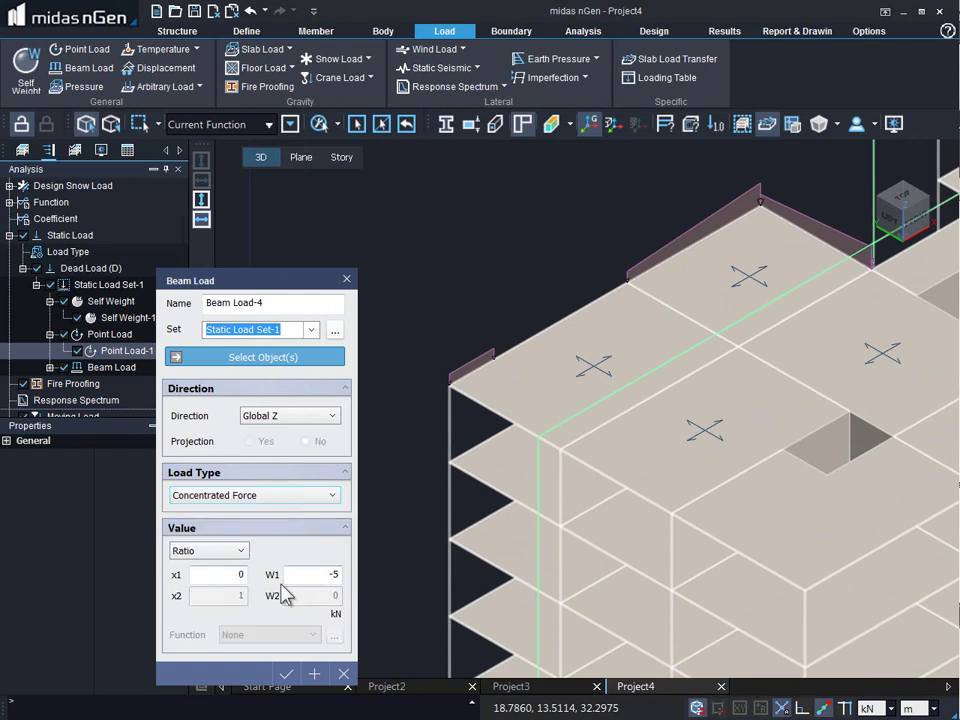
left_click(228, 569)
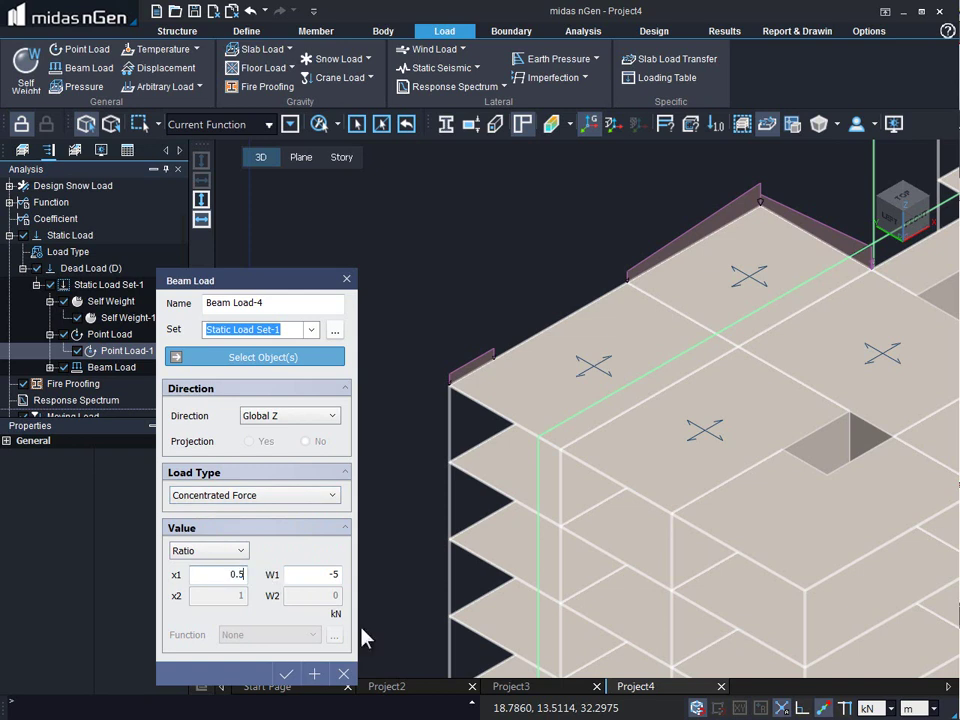
left_click(481, 412)
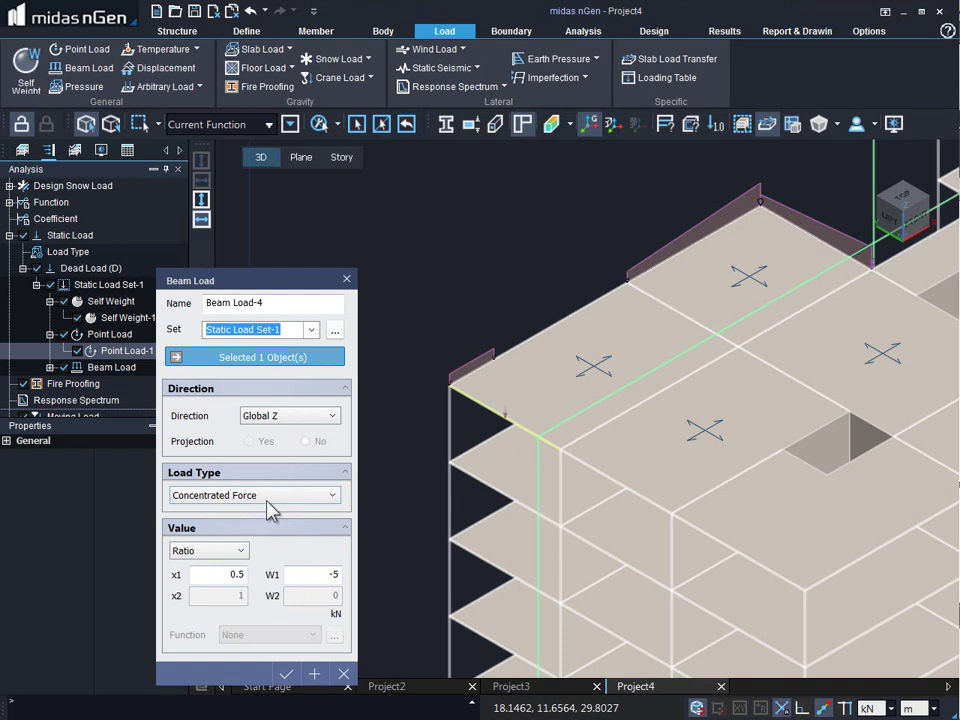
left_click(320, 672)
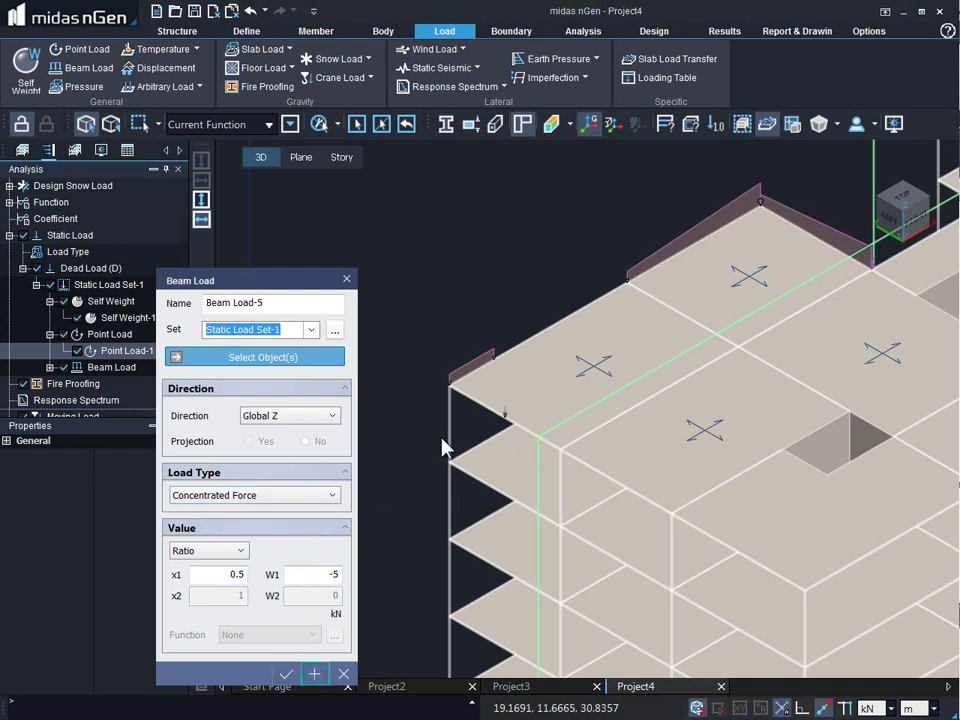
left_click(346, 279)
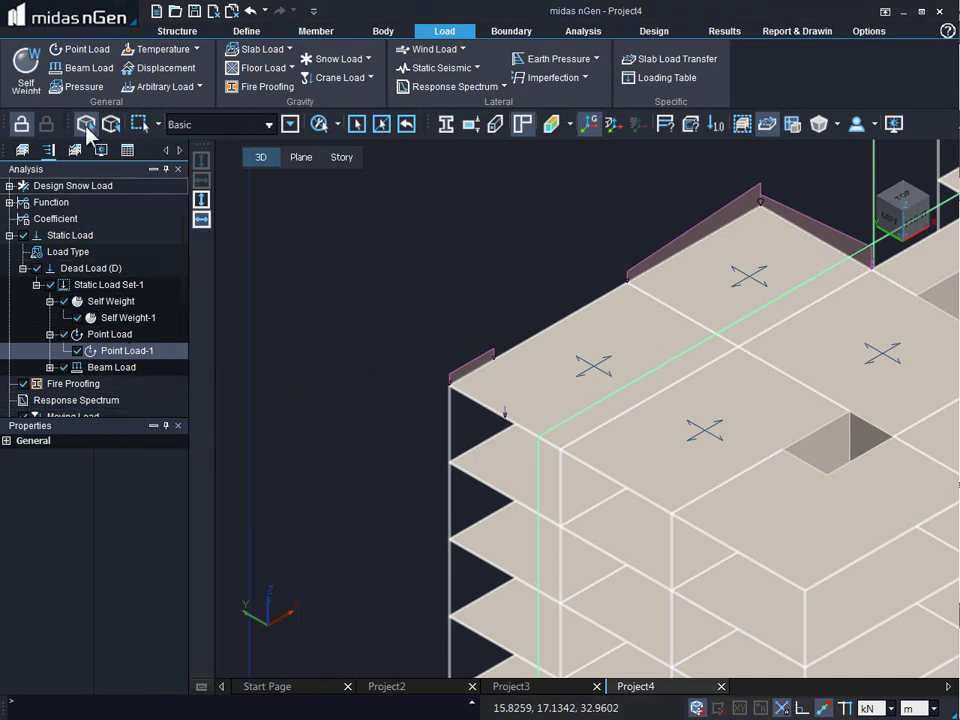
List the beam loads of Static Load Set-1 and go through Beam Load-1 to Beam Load-4
left_click(50, 368)
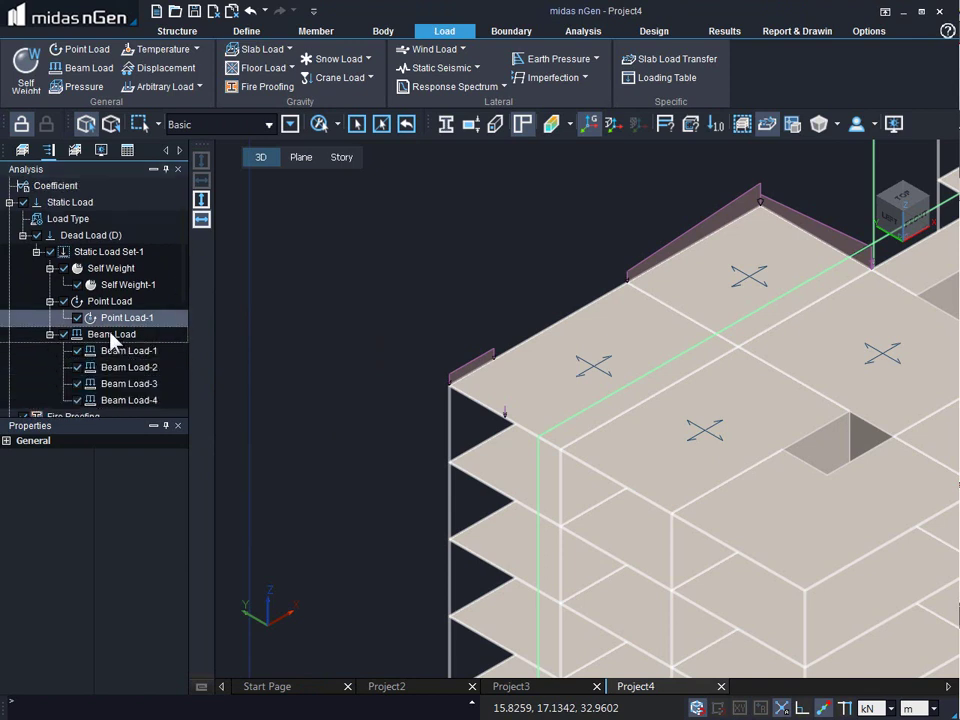
left_click(124, 357)
left_click(126, 367)
left_click(120, 384)
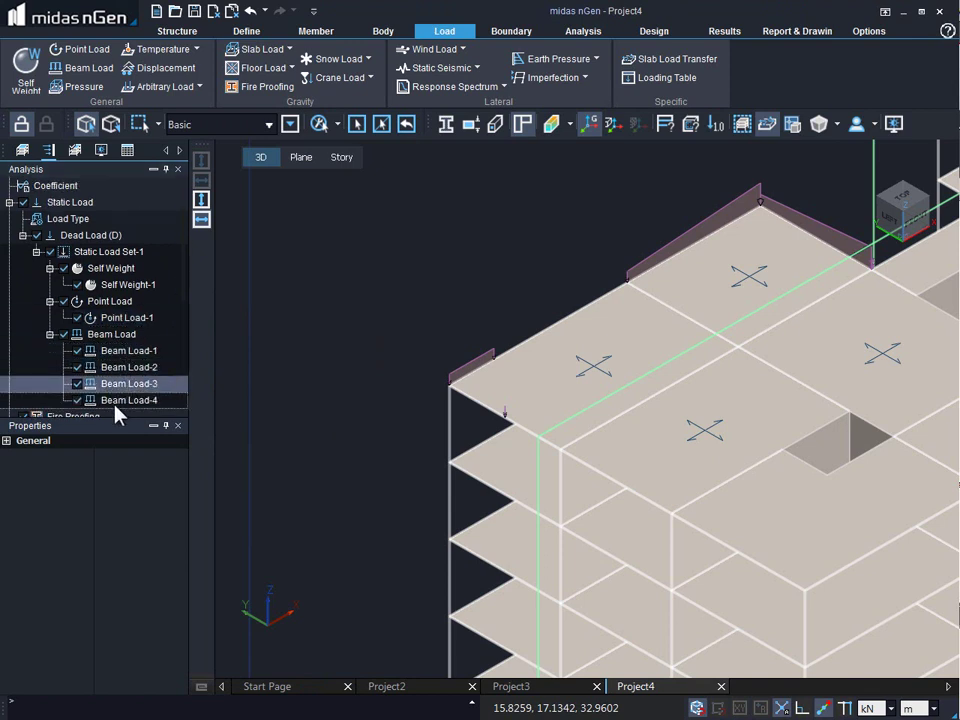
left_click(114, 401)
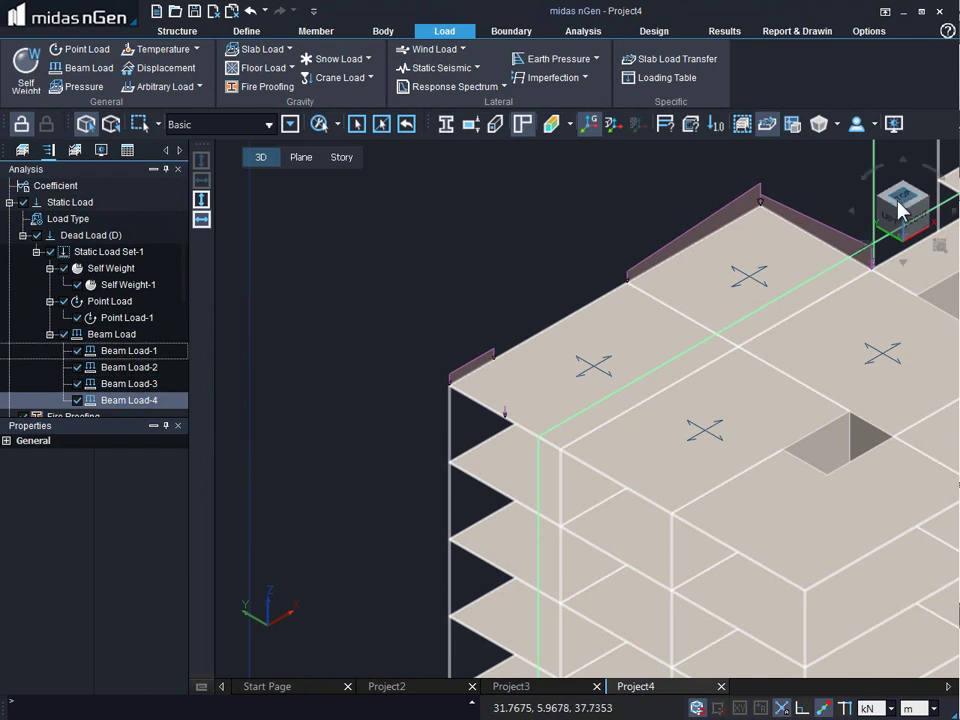
Review all beam loads in the Beam Load table, close it and return to the home view of the whole building
left_click(120, 338)
right_click(121, 338)
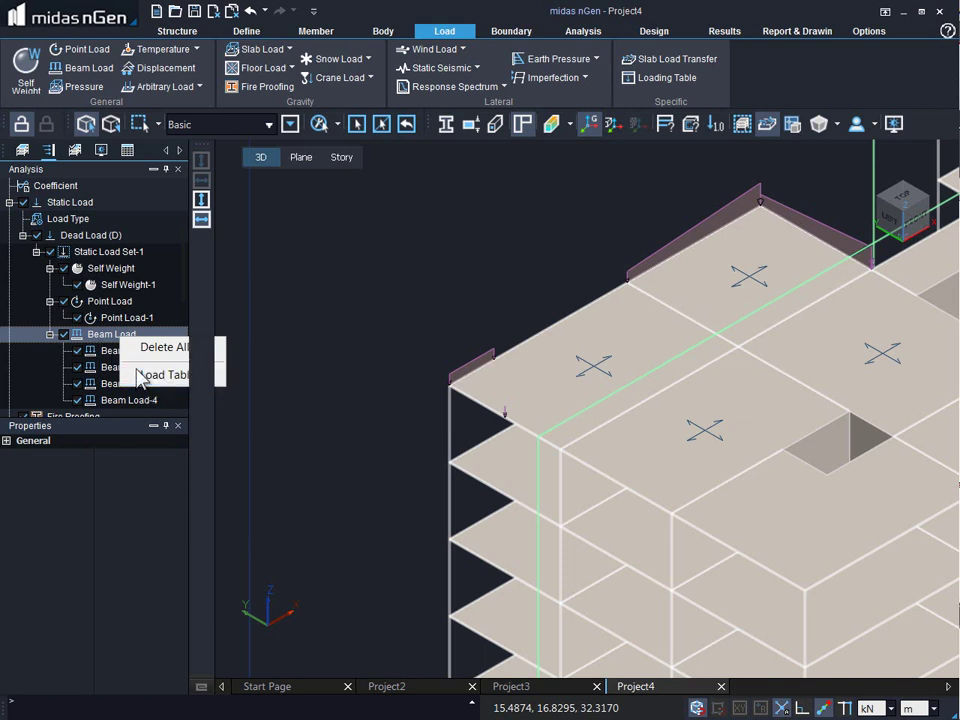
left_click(141, 375)
left_click(230, 467)
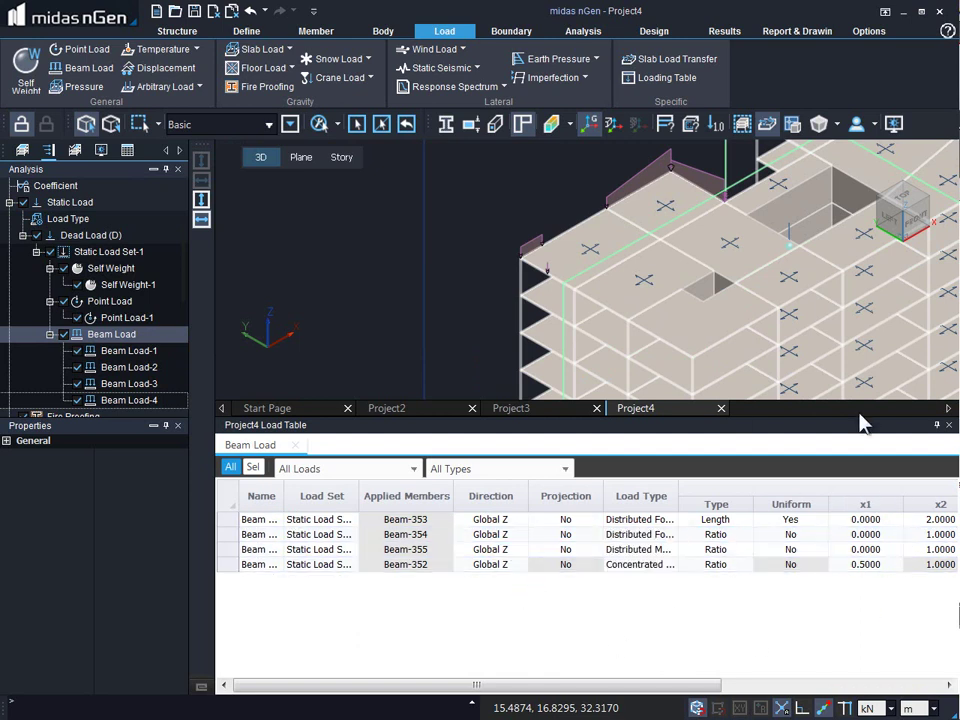
left_click(947, 424)
right_click(340, 250)
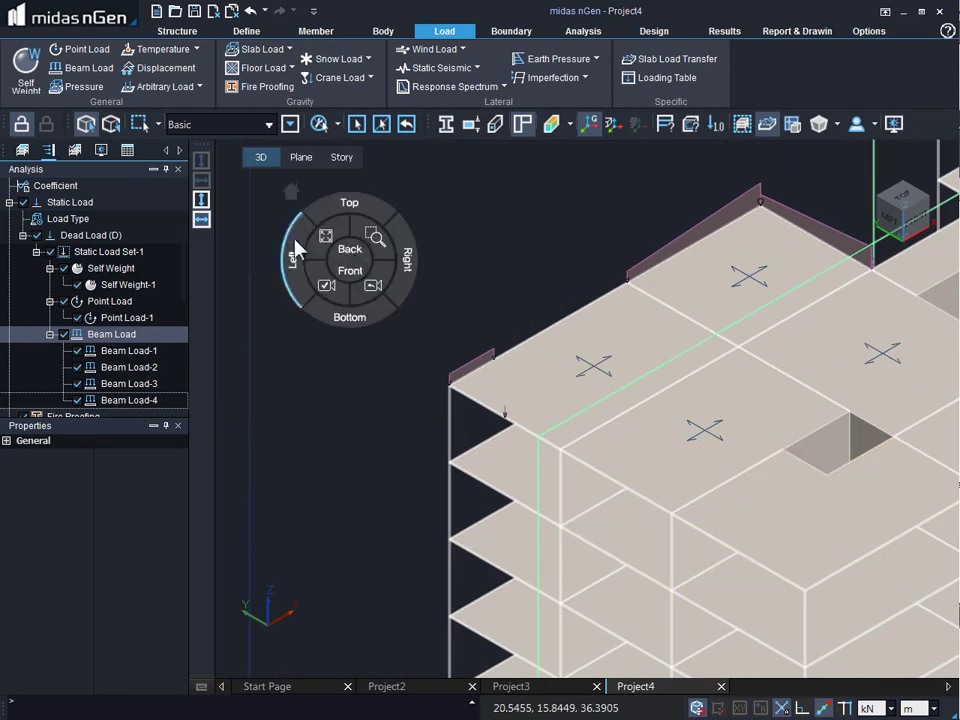
left_click(294, 189)
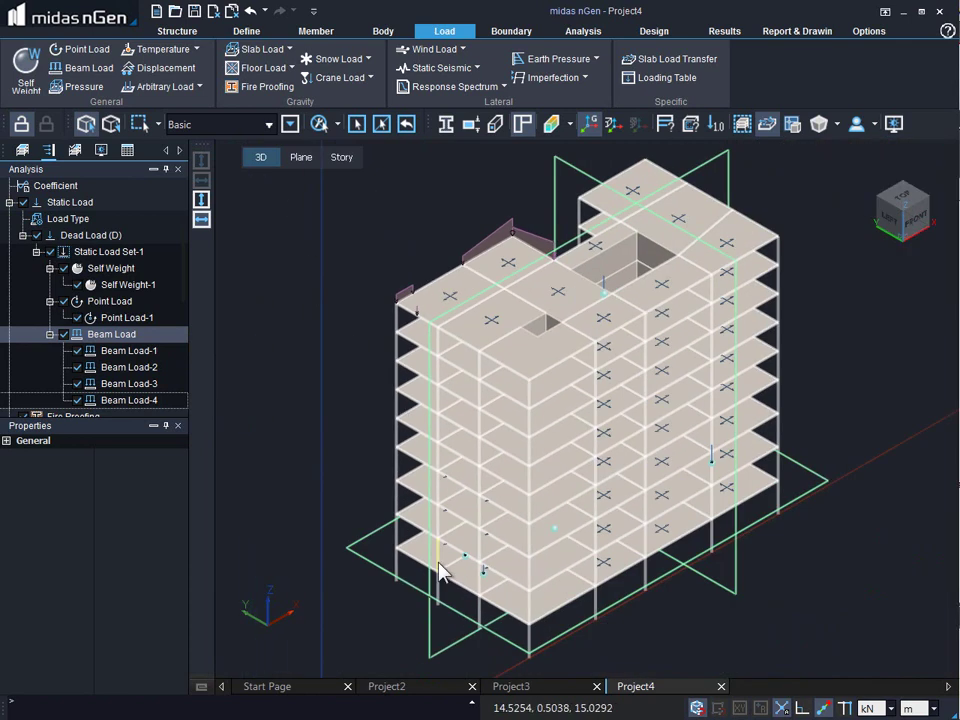